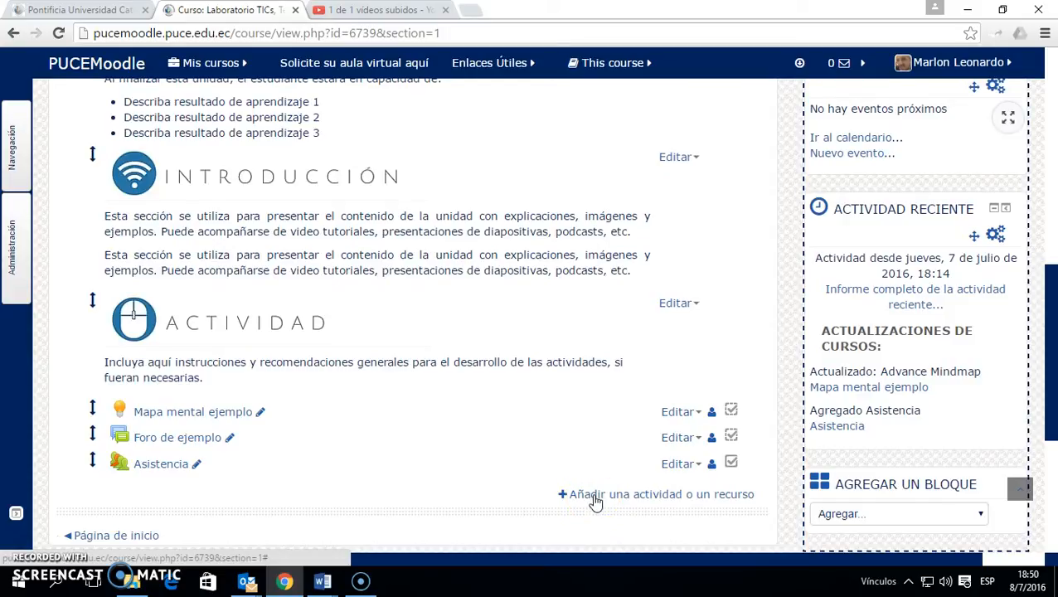
# Step: Add a Tarea activity to the Unidad 1 section of the course
pyautogui.click(585, 498)
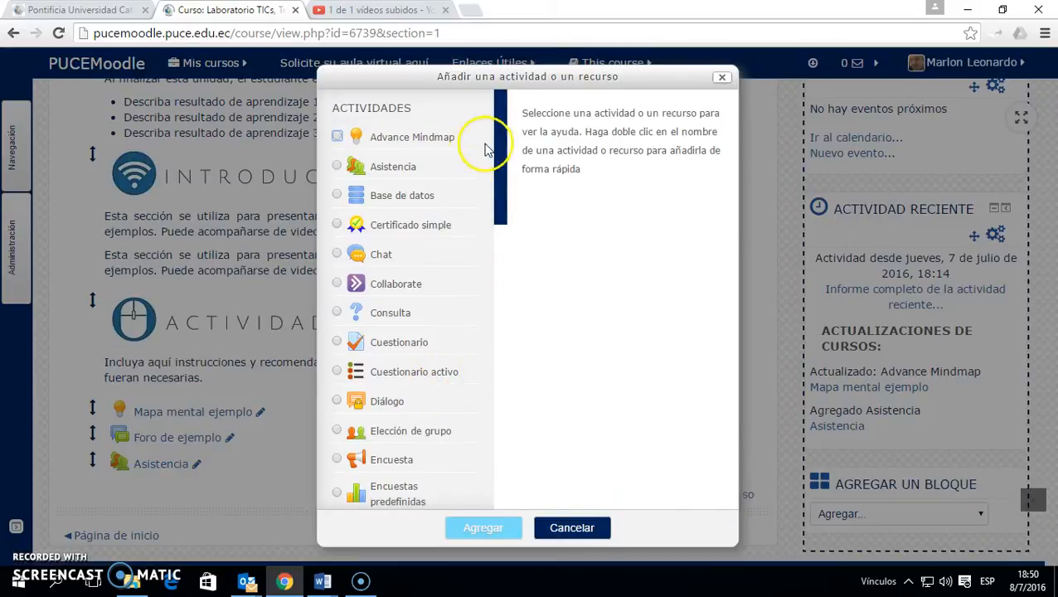
pyautogui.moveTo(500, 135); pyautogui.dragTo(496, 375)
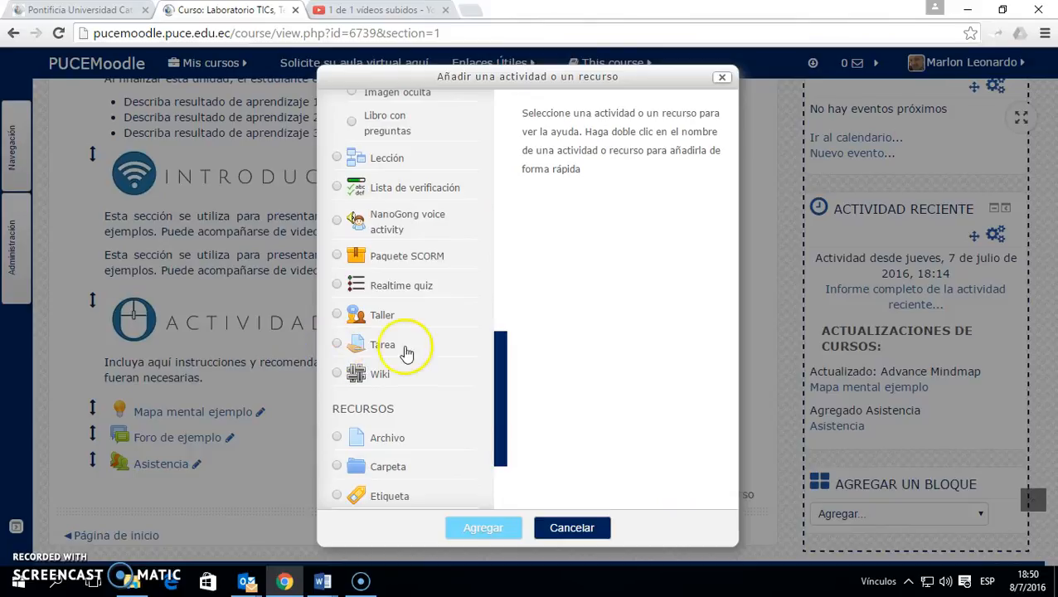
pyautogui.click(338, 342)
pyautogui.click(486, 528)
# Step: Name the new assignment "Tarea Ejemplo"
pyautogui.scroll(-4, 498, 349)
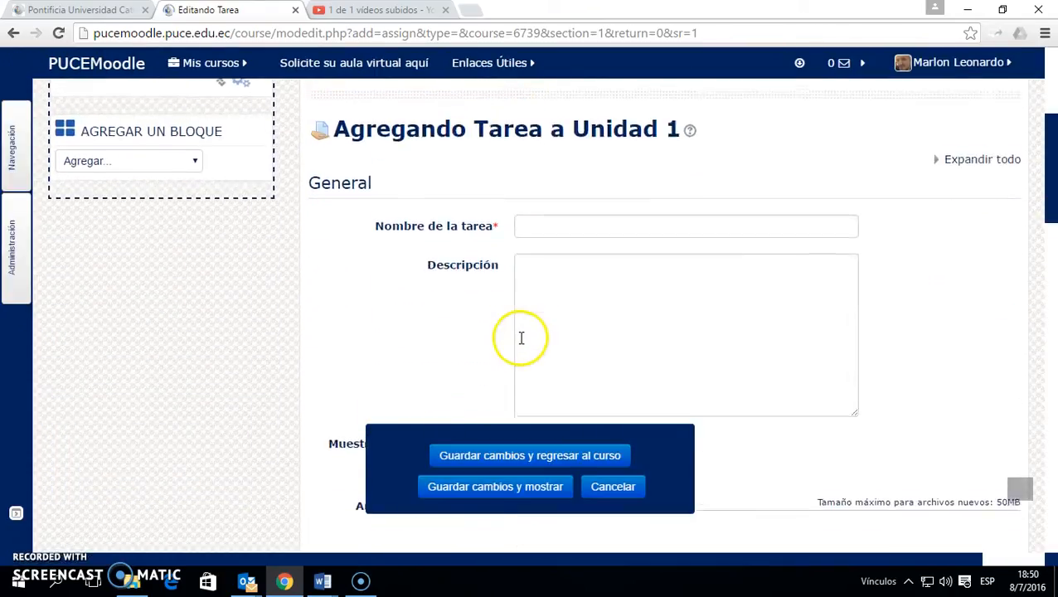
pyautogui.scroll(-1, 520, 343)
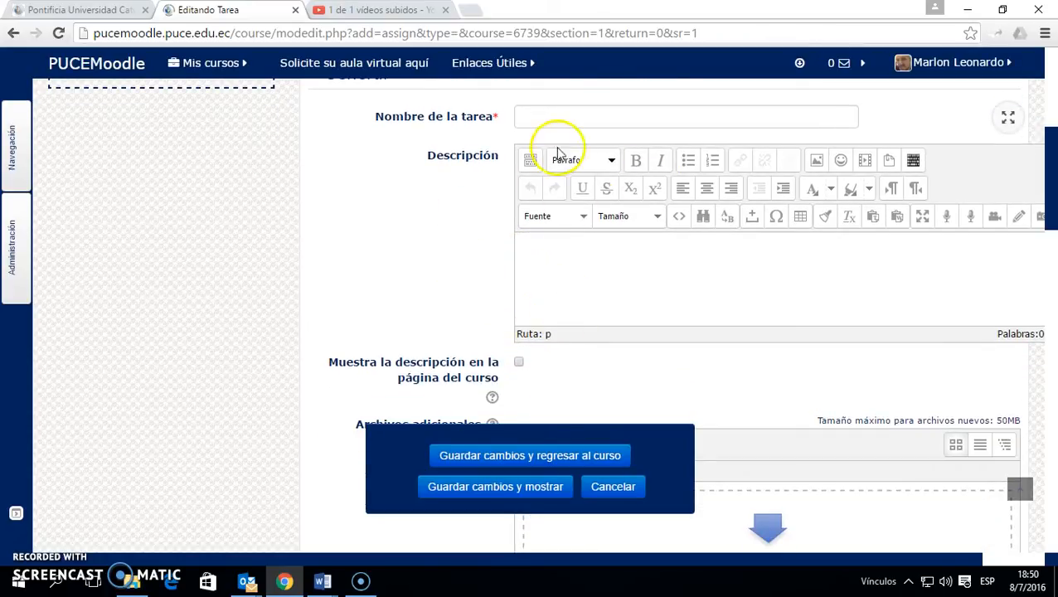
pyautogui.scroll(1, 573, 170)
pyautogui.click(555, 194)
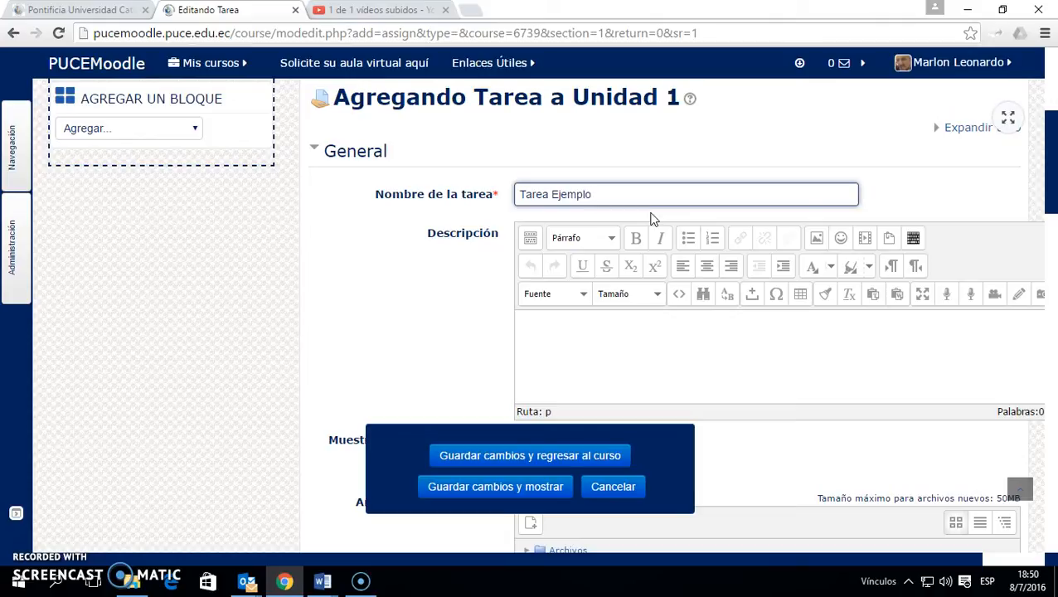
pyautogui.write('Tarea Ejemplo')
pyautogui.click(562, 352)
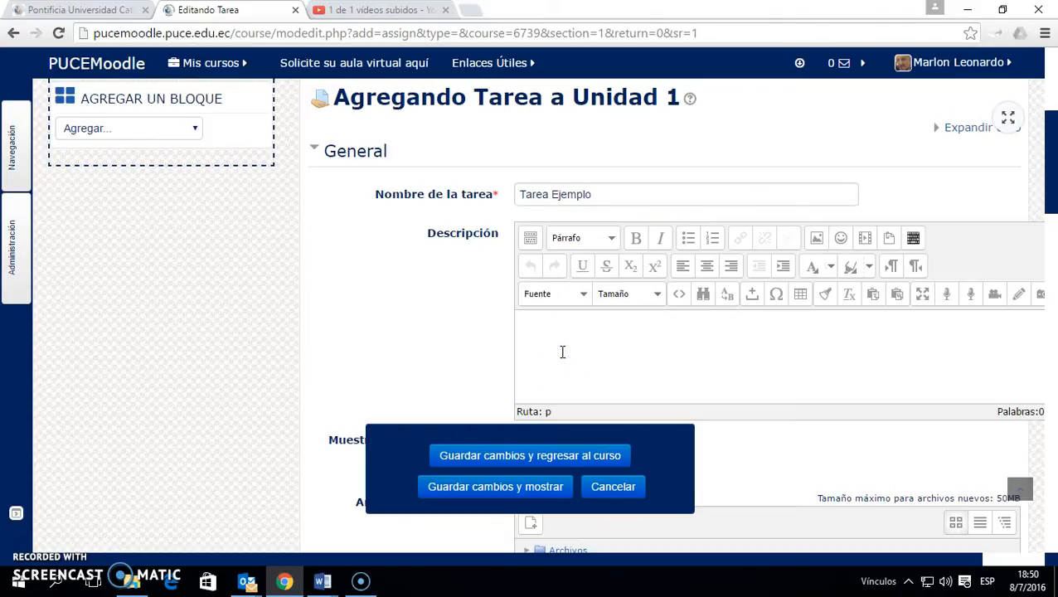
pyautogui.moveTo(607, 193); pyautogui.dragTo(538, 194)
pyautogui.click(614, 335)
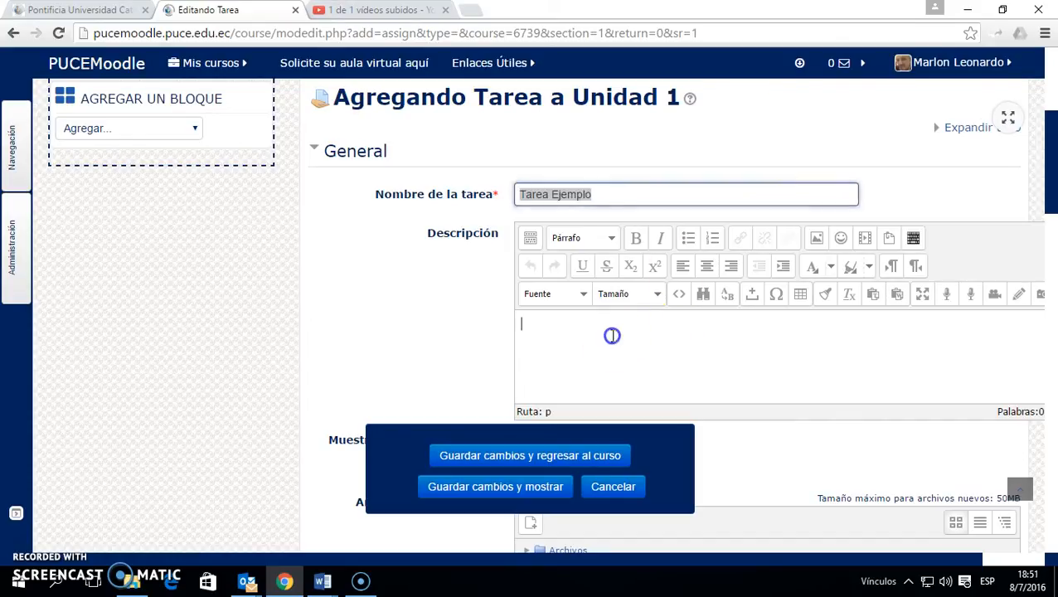
pyautogui.click(600, 337)
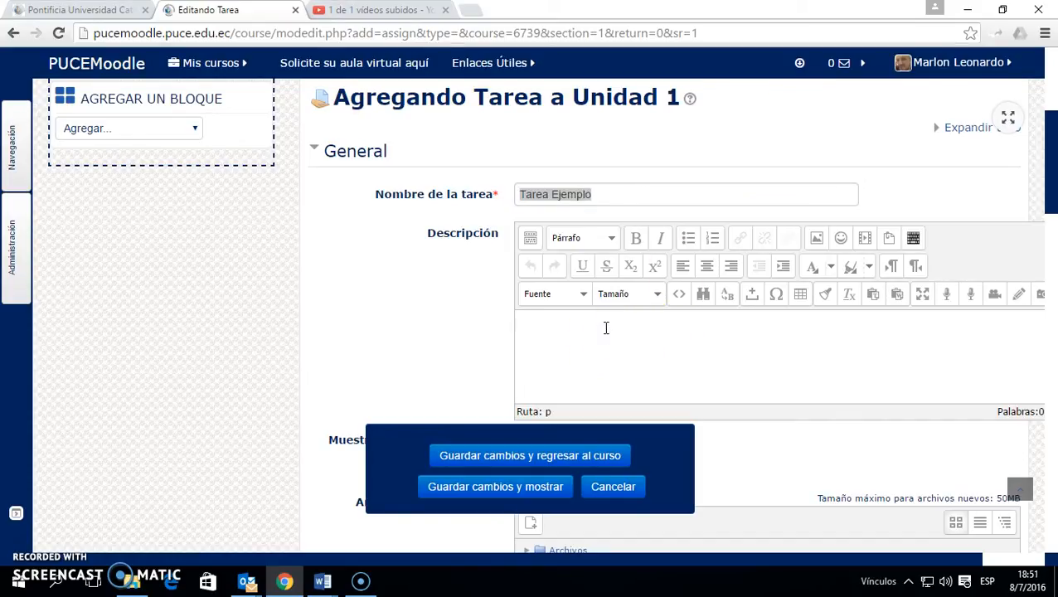
pyautogui.click(612, 198)
pyautogui.click(628, 339)
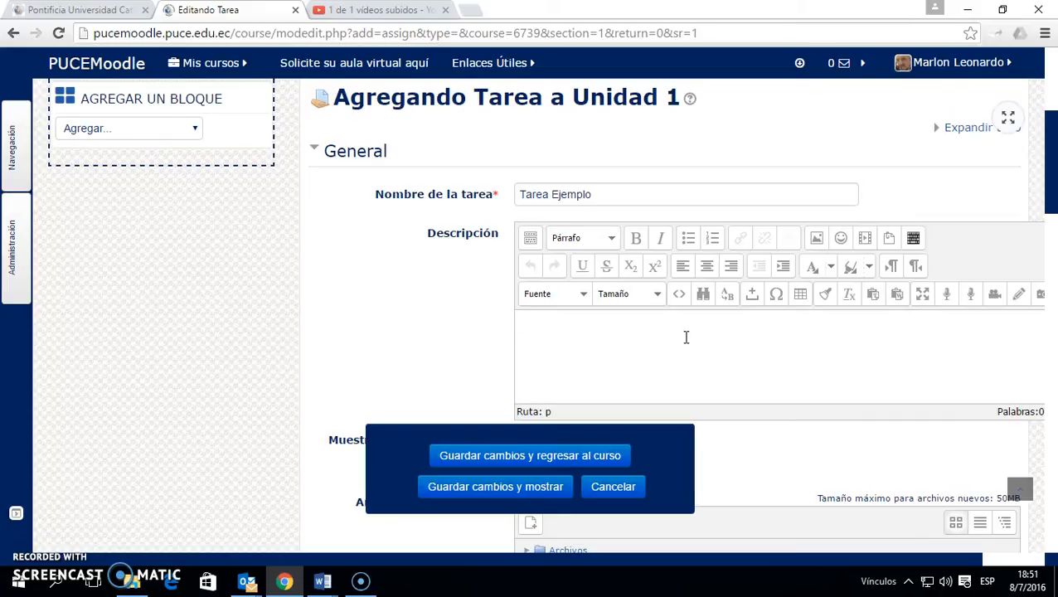
# Step: Enter "Describa la tarea con explicaciones y ejemplos." as the assignment's description
pyautogui.scroll(-1, 685, 336)
pyautogui.scroll(1, 685, 340)
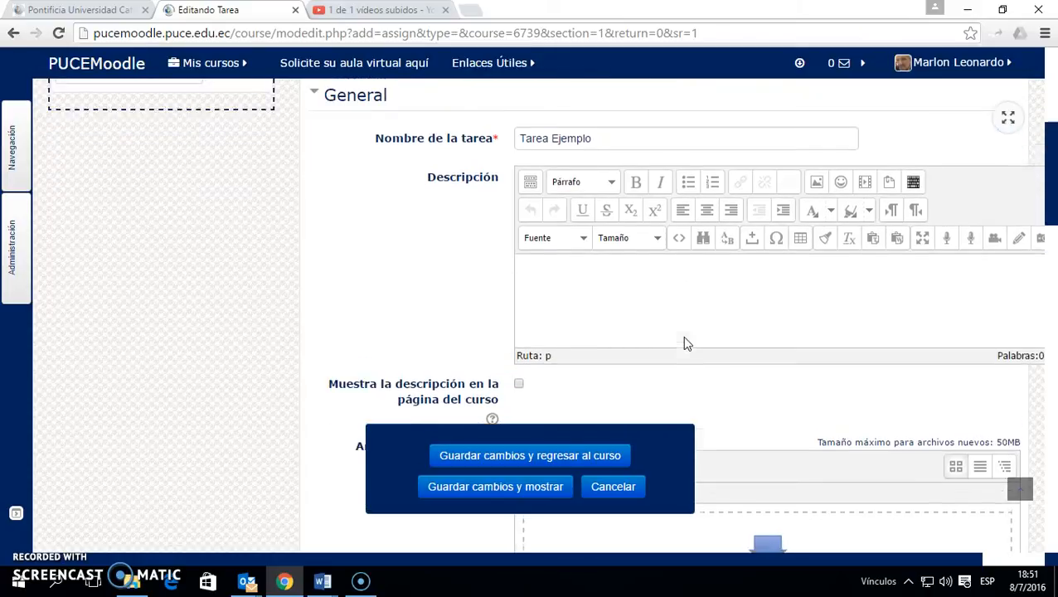
pyautogui.click(874, 265)
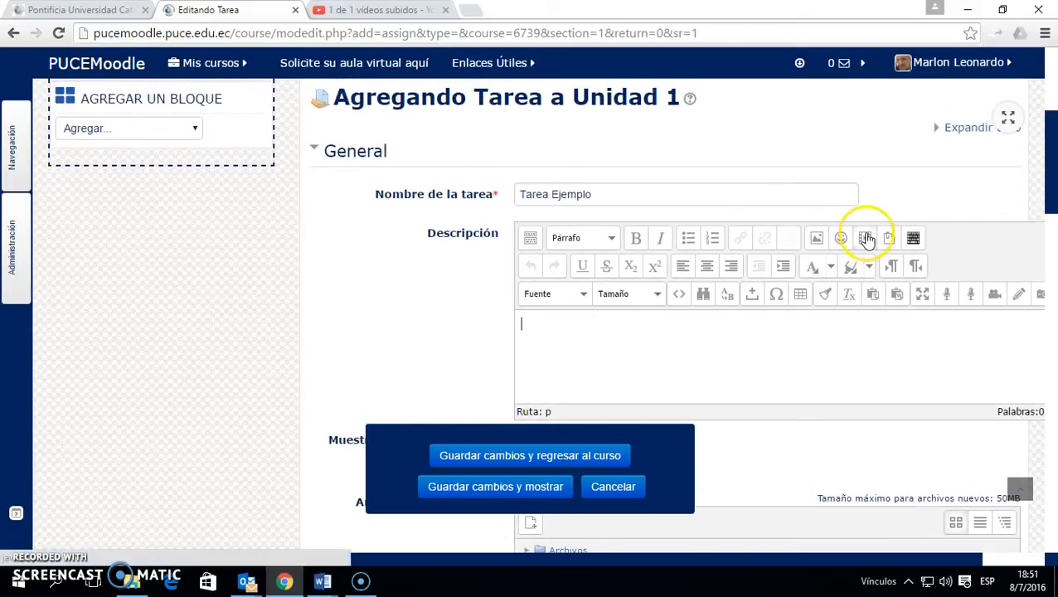
pyautogui.click(635, 362)
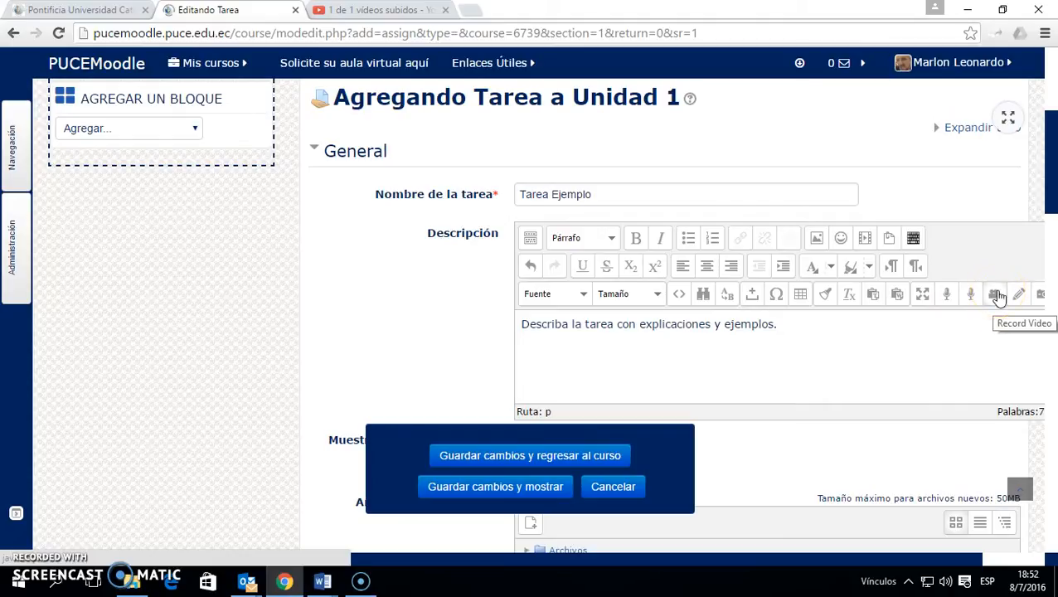
# Step: Review the assignment's description, the option to show it on the course page, the additional files area and the availability dates
pyautogui.scroll(-1, 860, 307)
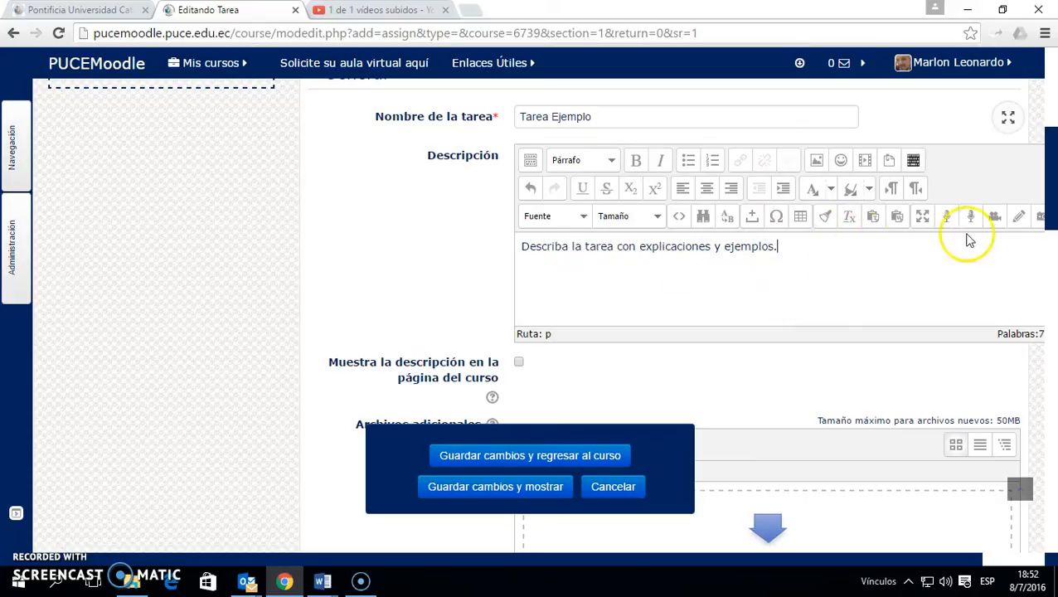
pyautogui.scroll(-1, 579, 267)
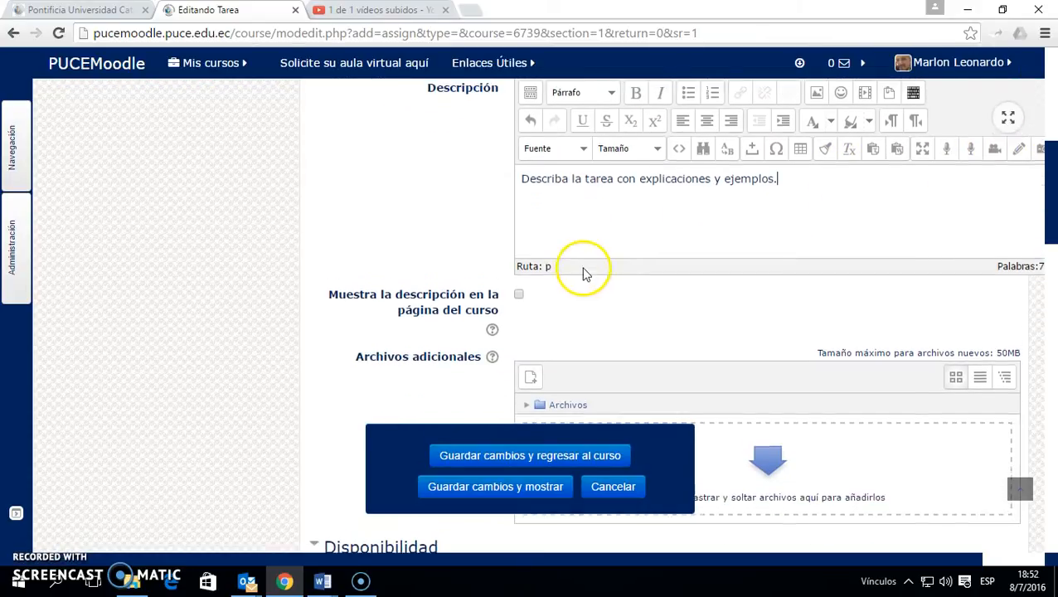
pyautogui.scroll(2, 551, 282)
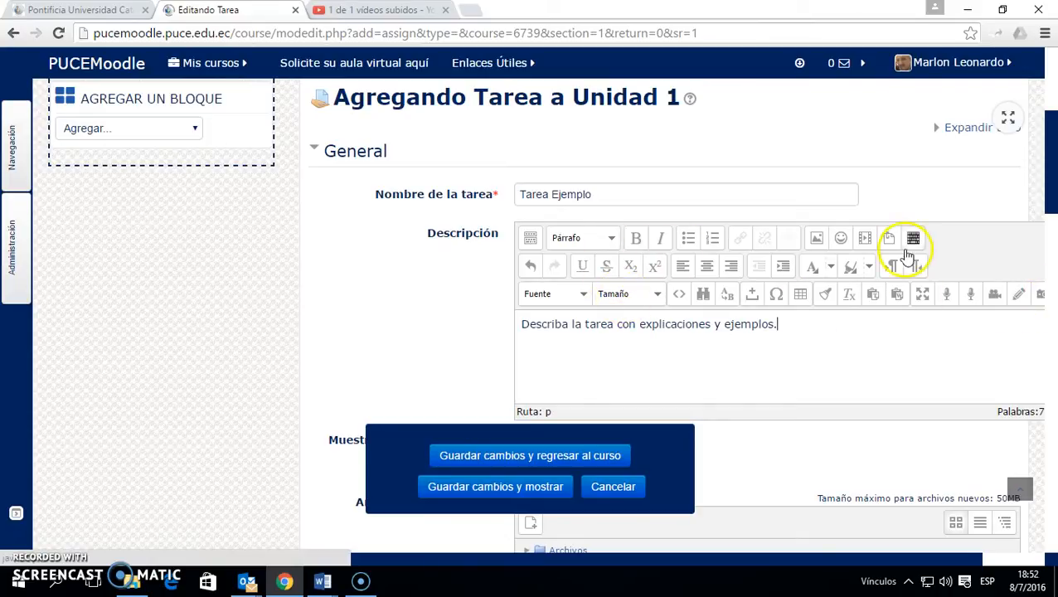
pyautogui.click(788, 325)
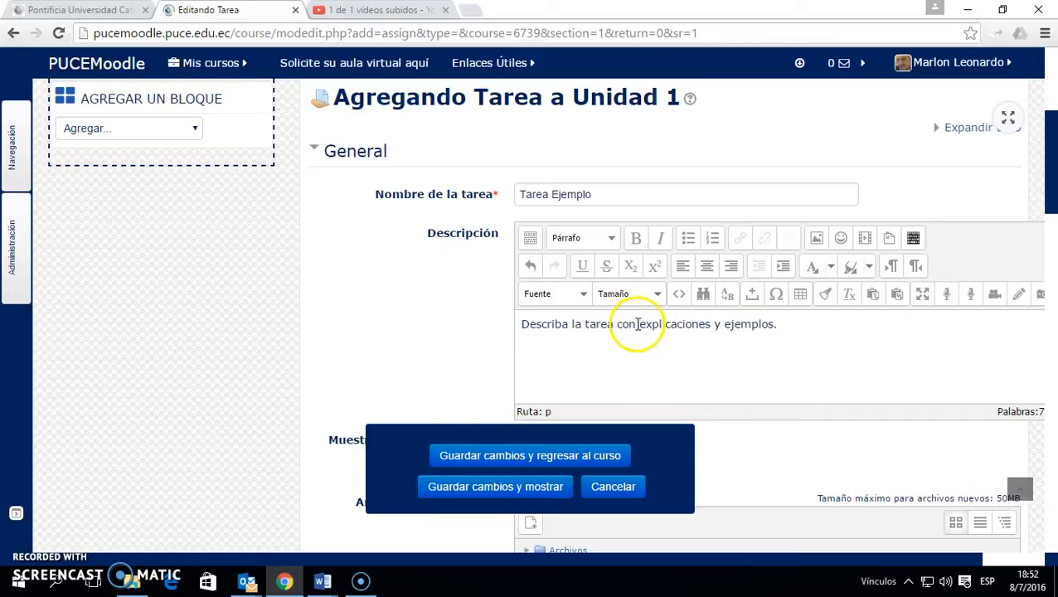
pyautogui.moveTo(637, 325); pyautogui.dragTo(784, 324)
pyautogui.click(590, 326)
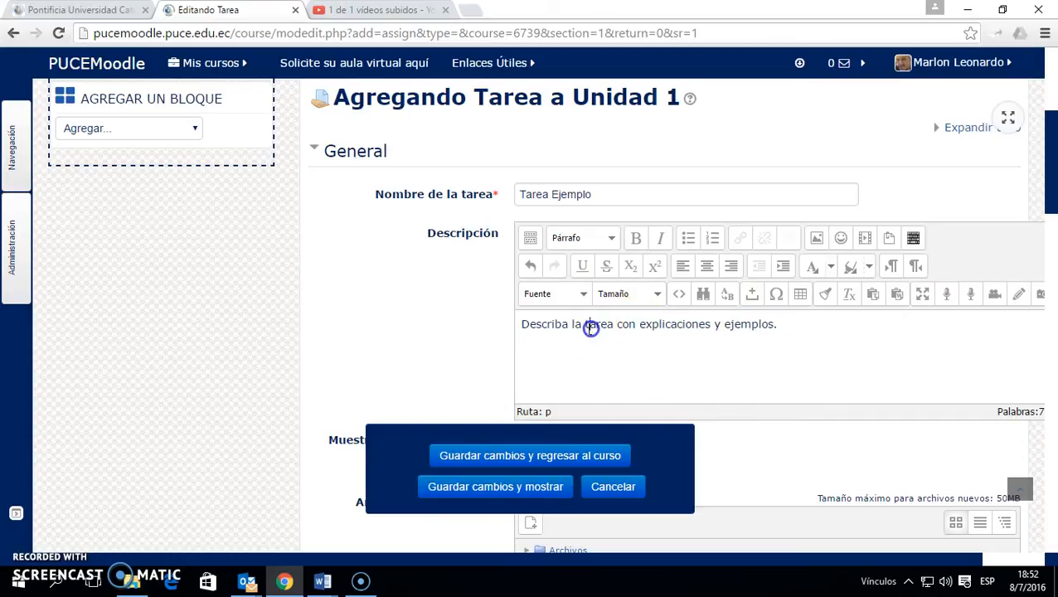
pyautogui.moveTo(522, 324); pyautogui.dragTo(791, 324)
pyautogui.click(799, 331)
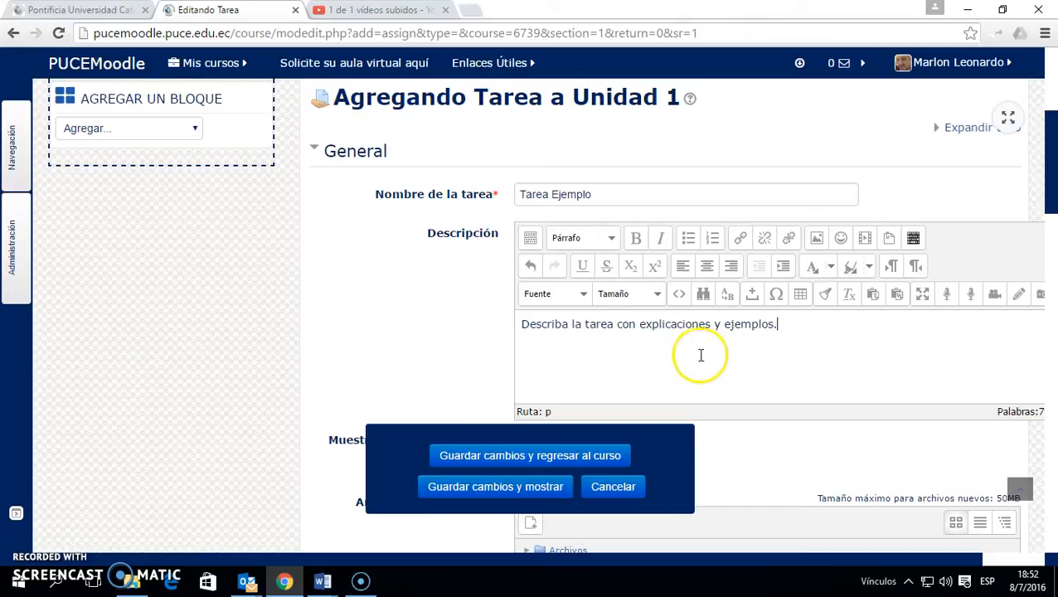
pyautogui.scroll(-1, 677, 359)
pyautogui.scroll(2, 557, 300)
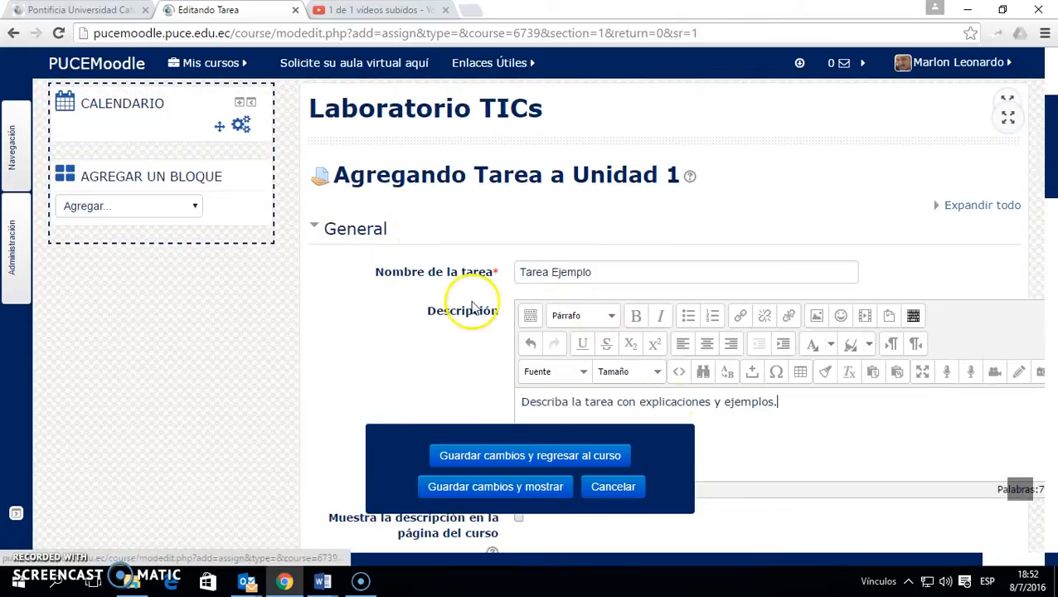
pyautogui.scroll(-4, 666, 382)
pyautogui.scroll(-2, 639, 311)
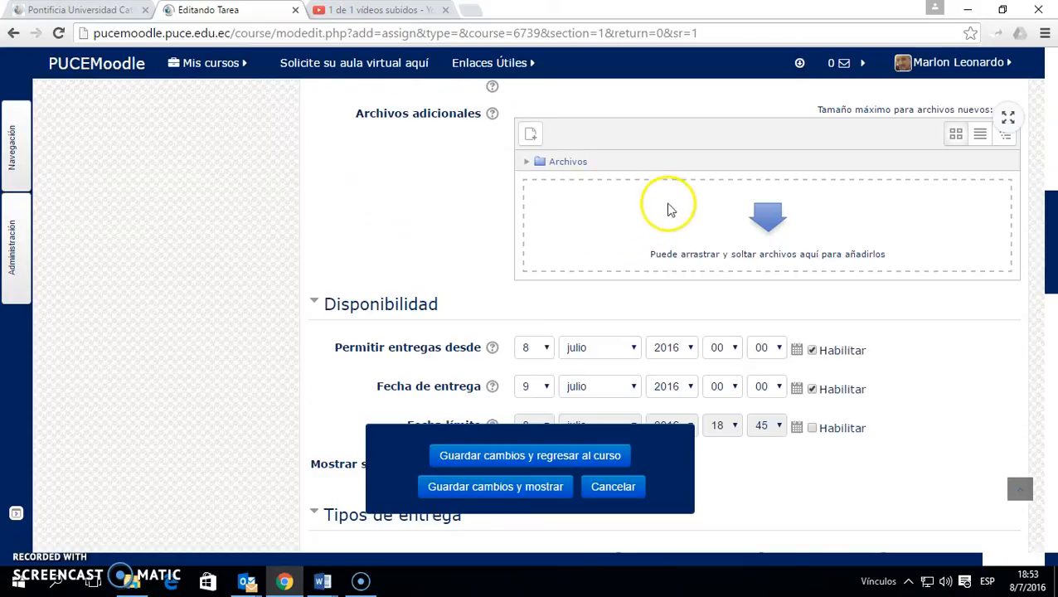
pyautogui.scroll(1, 619, 213)
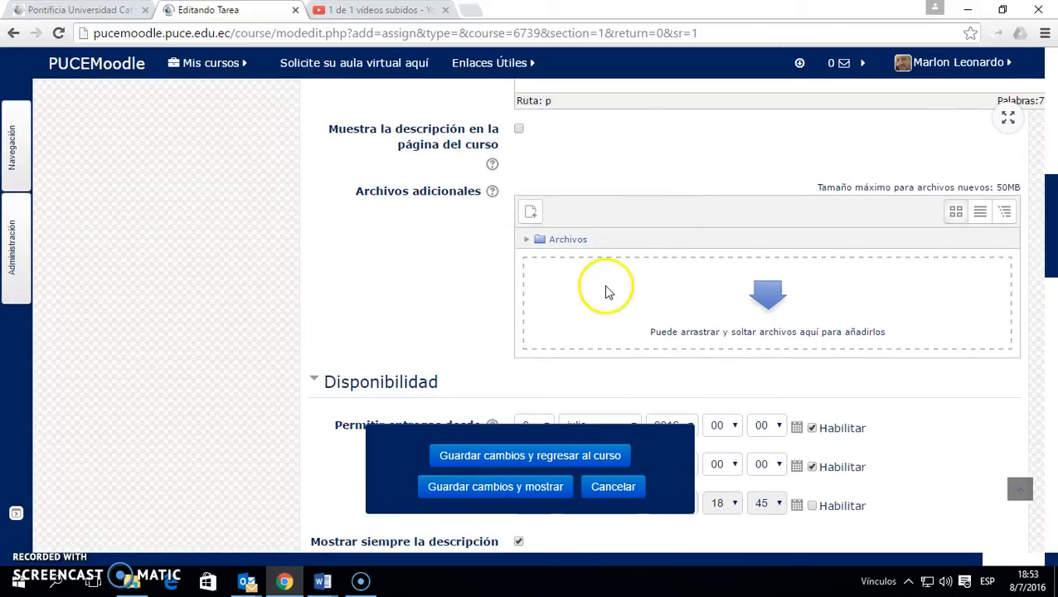
pyautogui.scroll(1, 615, 297)
pyautogui.scroll(3, 617, 294)
pyautogui.scroll(-3, 619, 286)
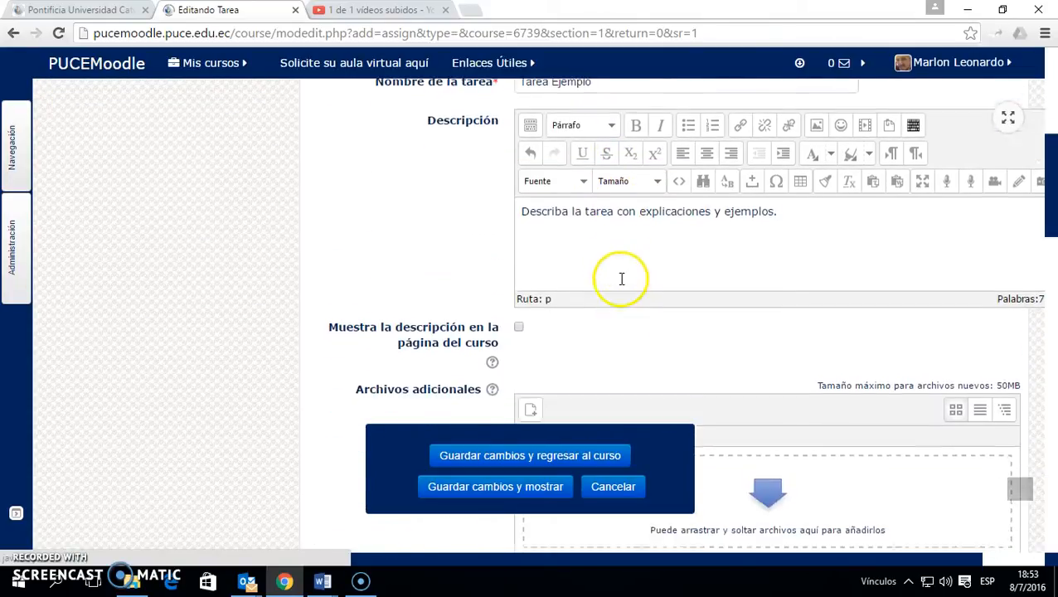
# Step: Collapse the General and Disponibilidad sections of the assignment settings
pyautogui.scroll(1, 588, 212)
pyautogui.scroll(2, 543, 231)
pyautogui.click(378, 229)
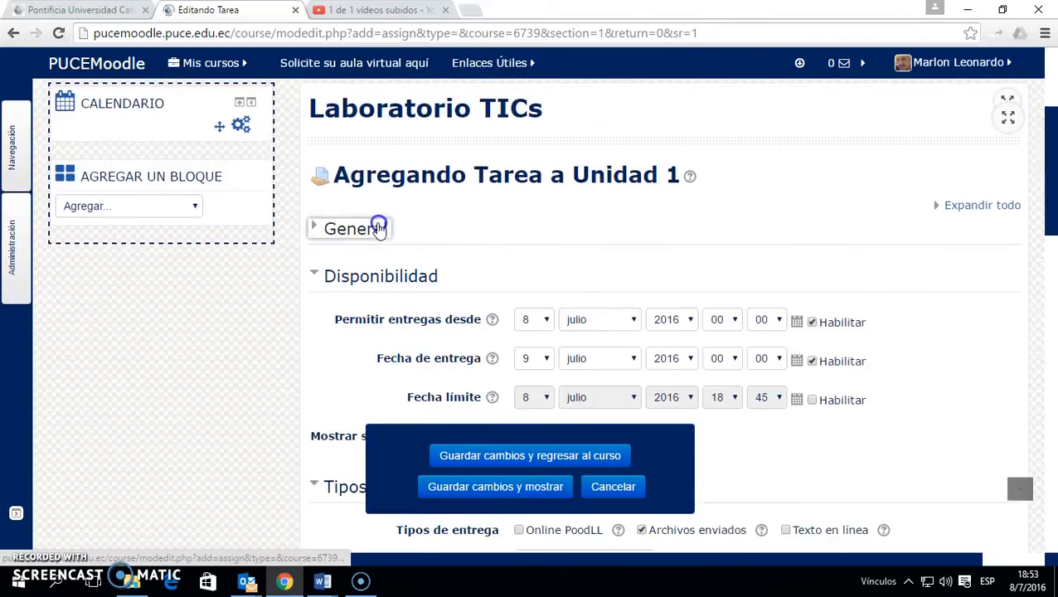
pyautogui.scroll(-1, 398, 274)
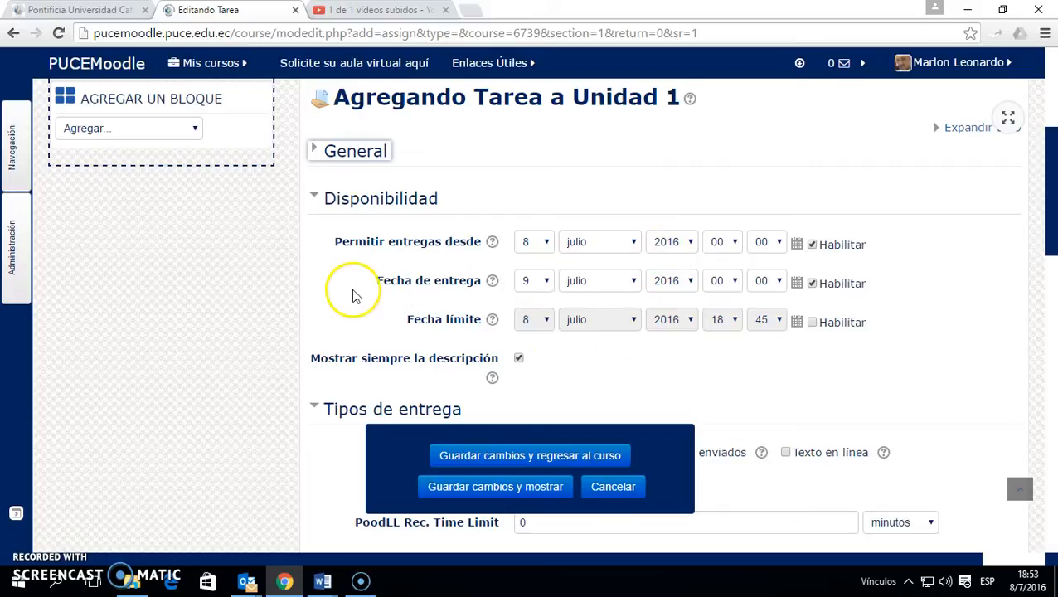
pyautogui.click(376, 202)
pyautogui.scroll(-1, 524, 236)
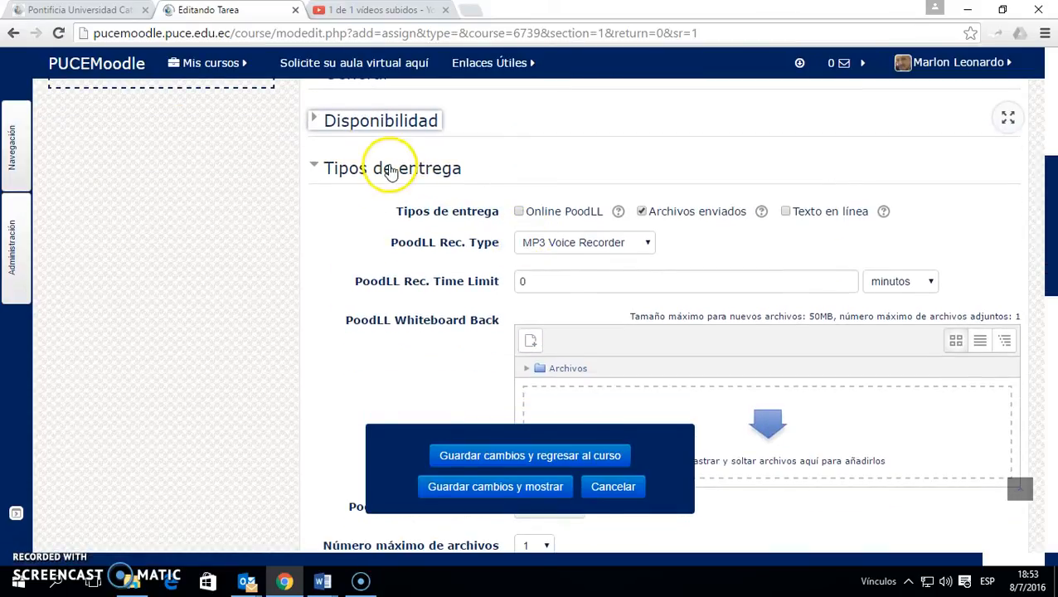
# Step: Set the submission type to Online PoodLL only, with Archivos enviados and Texto en línea disabled
pyautogui.moveTo(1051, 177); pyautogui.dragTo(1053, 205)
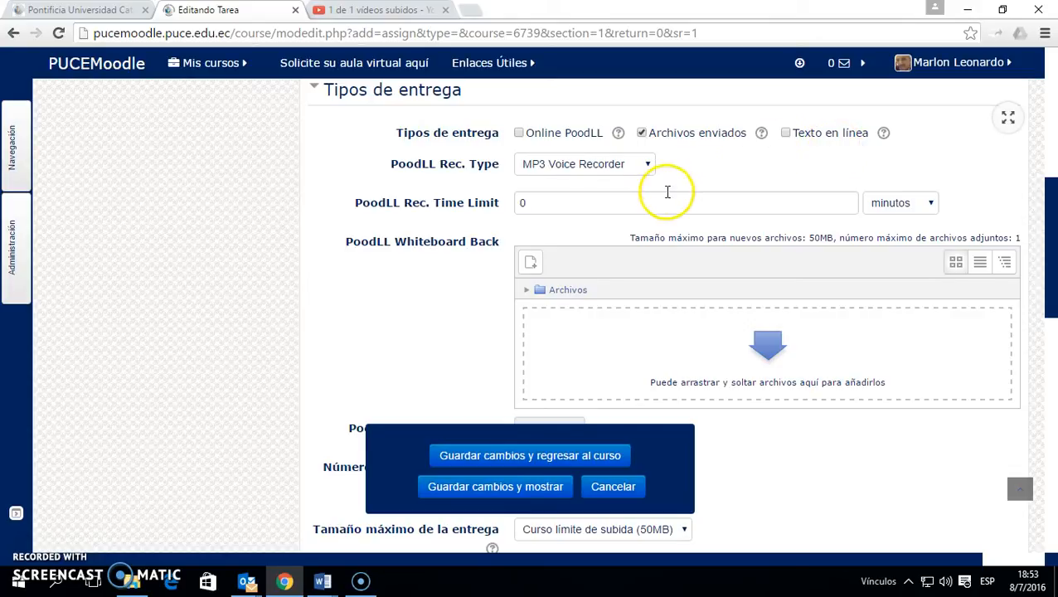
pyautogui.click(642, 132)
pyautogui.click(640, 133)
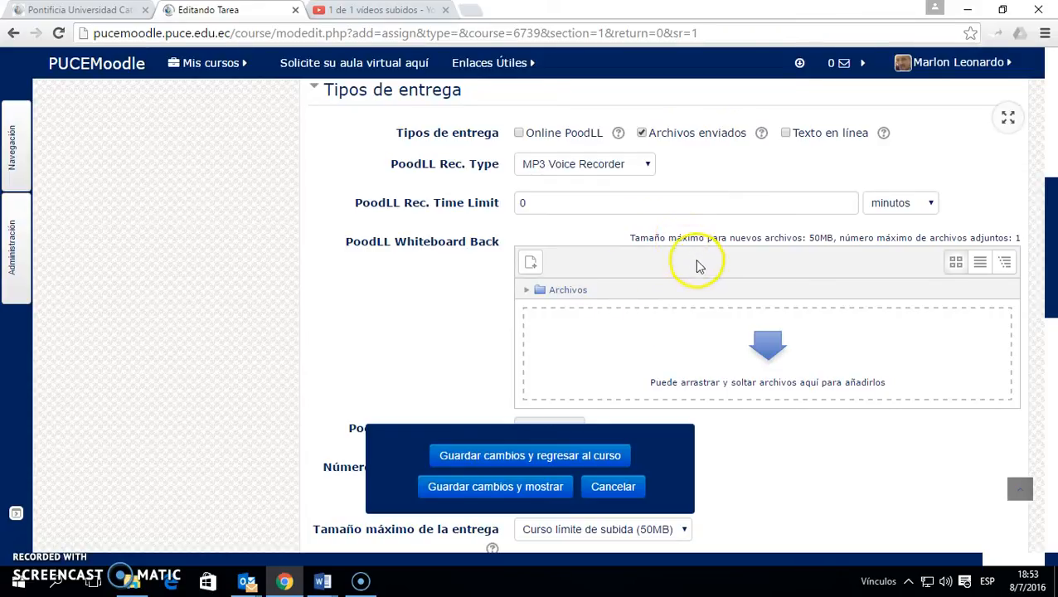
pyautogui.click(643, 133)
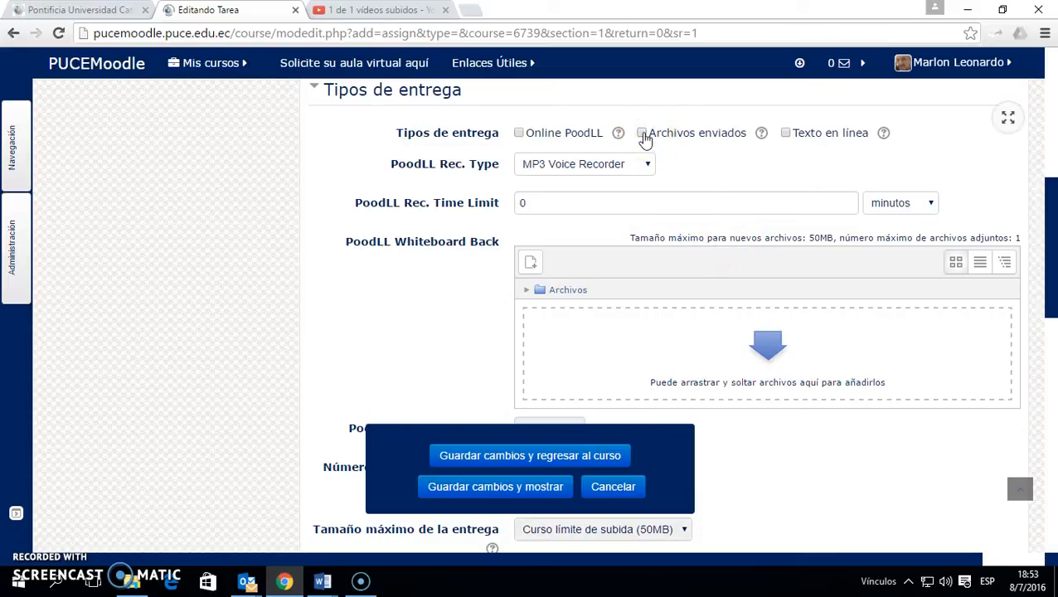
pyautogui.click(785, 135)
pyautogui.click(519, 134)
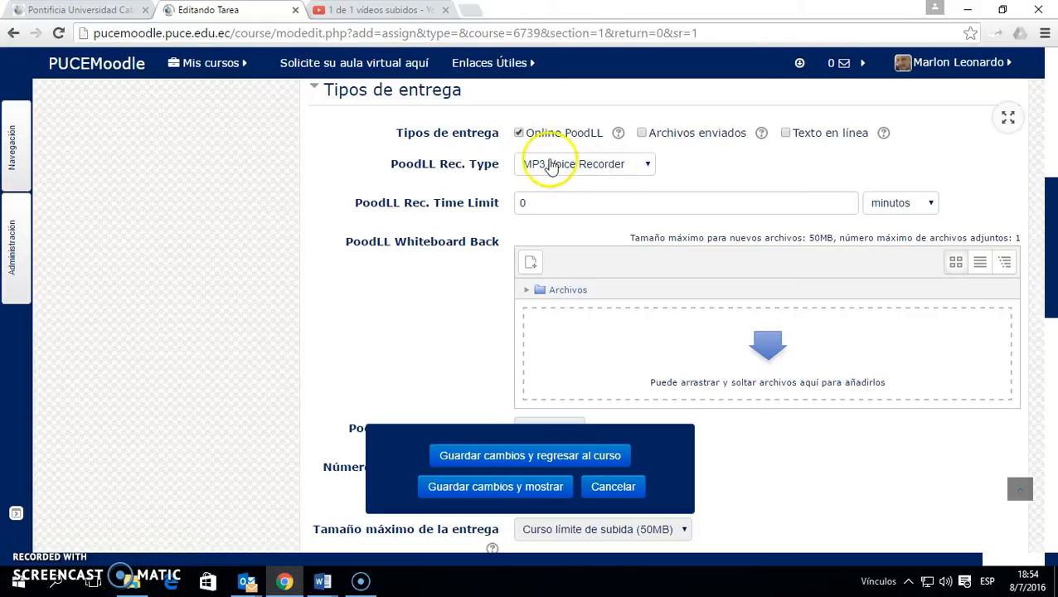
# Step: Switch the PoodLL recording type to Video Recorder and back to MP3 Voice Recorder
pyautogui.click(647, 166)
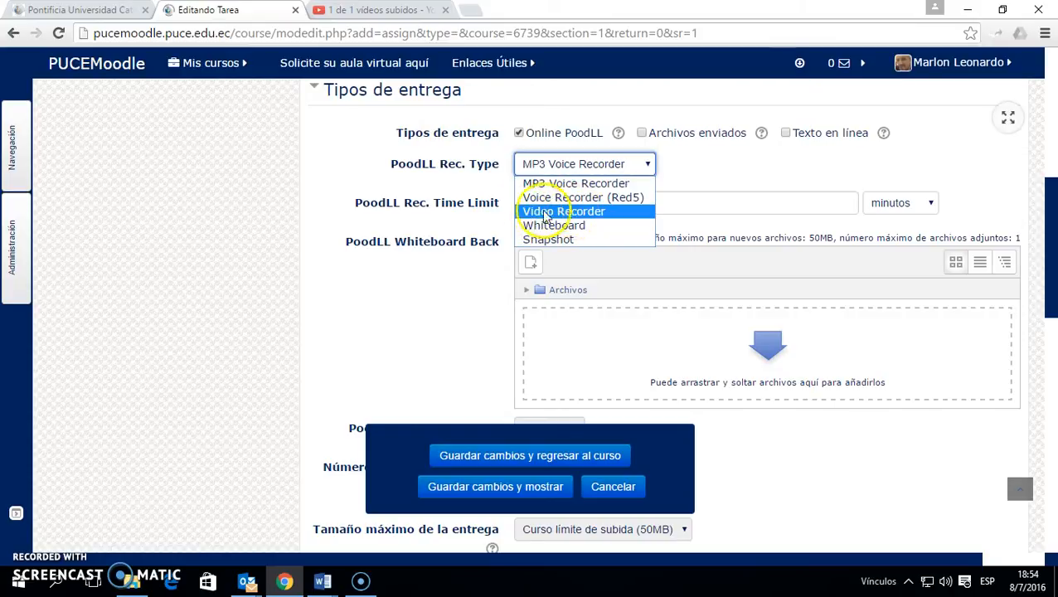
pyautogui.click(604, 211)
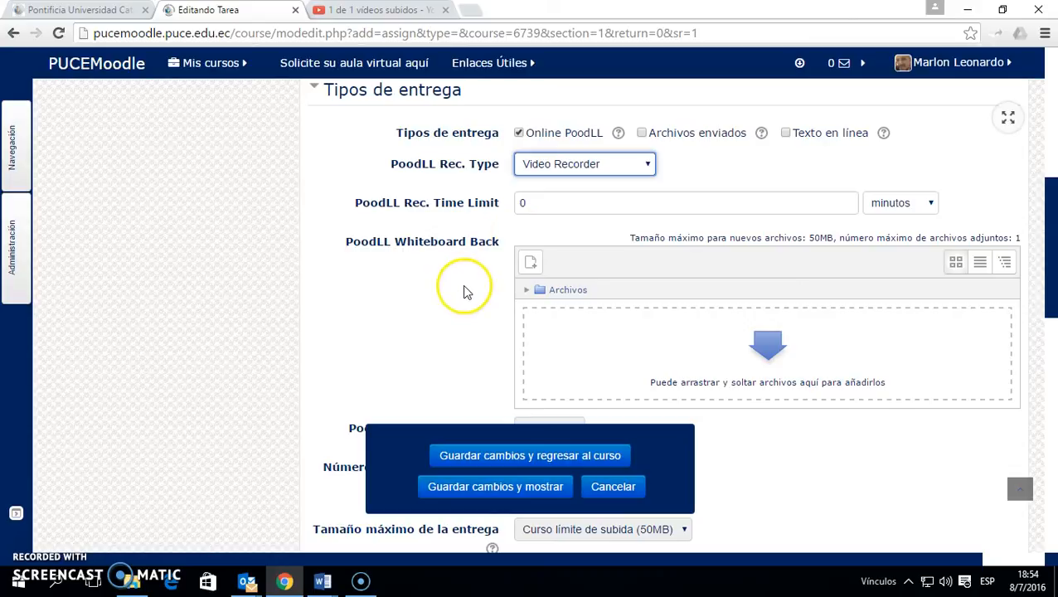
pyautogui.click(649, 166)
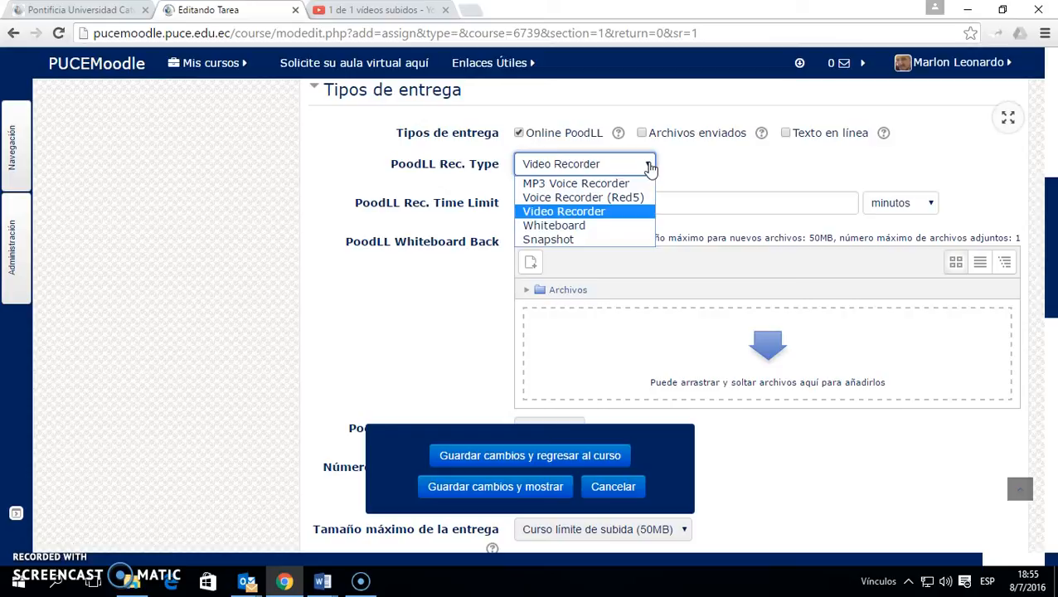
pyautogui.moveTo(571, 208); pyautogui.dragTo(563, 191)
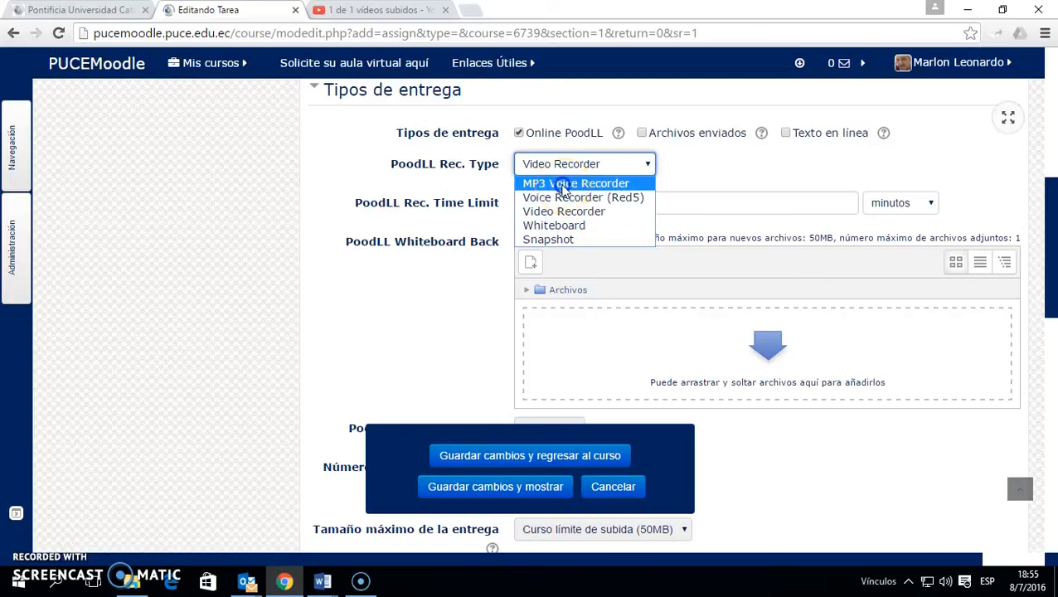
pyautogui.click(563, 185)
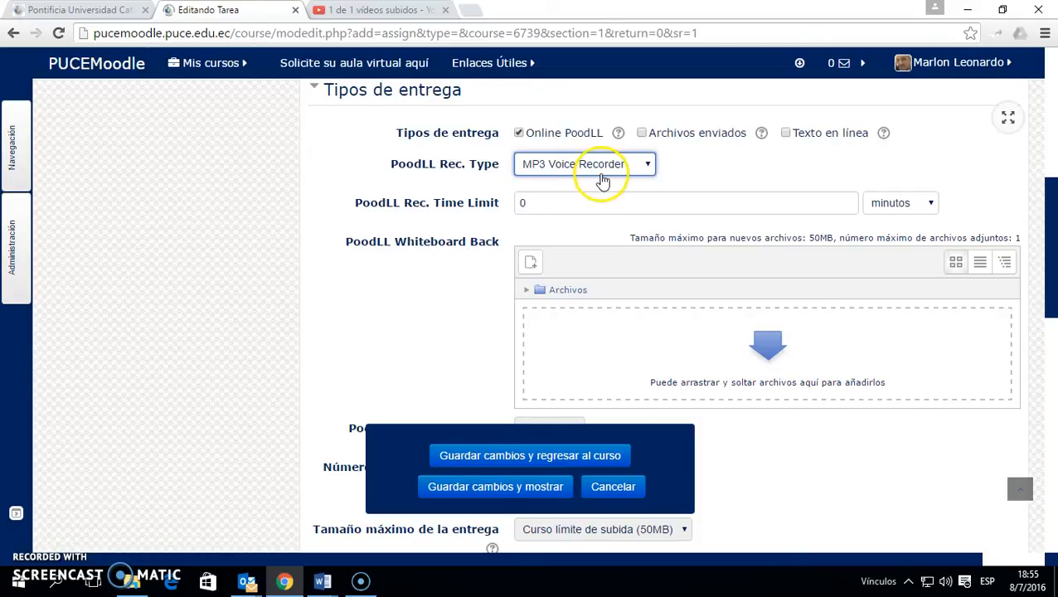
# Step: Examine the PoodLL recording time limit field and its available time units without changing them
pyautogui.click(518, 201)
pyautogui.doubleClick(543, 201)
pyautogui.click(543, 201)
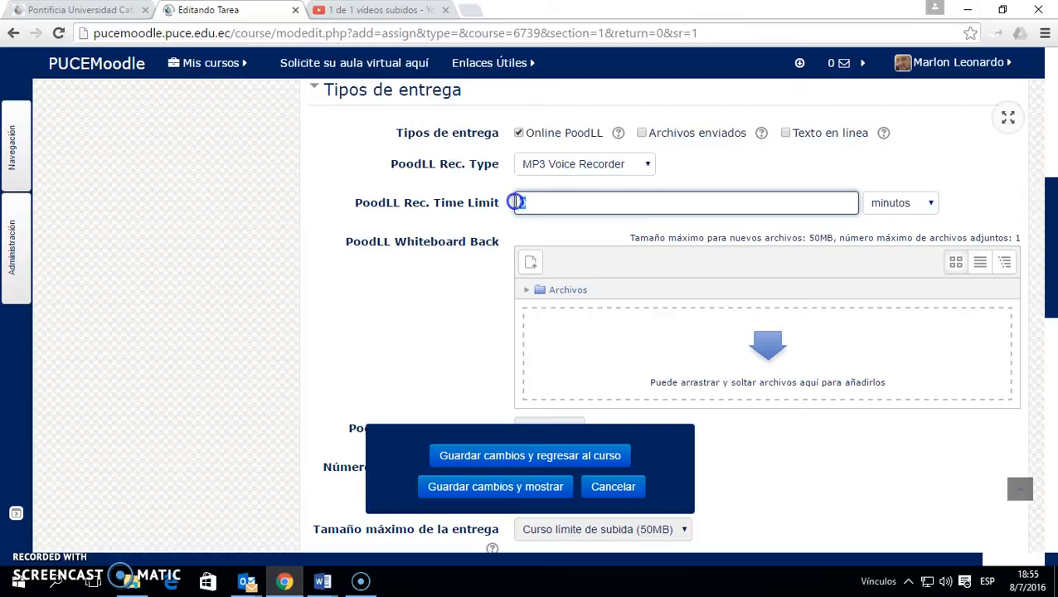
pyautogui.moveTo(519, 202)
pyautogui.mouseDown()
pyautogui.moveTo(569, 198)
pyautogui.moveTo(515, 212)
pyautogui.moveTo(544, 193)
pyautogui.moveTo(524, 207)
pyautogui.mouseUp()
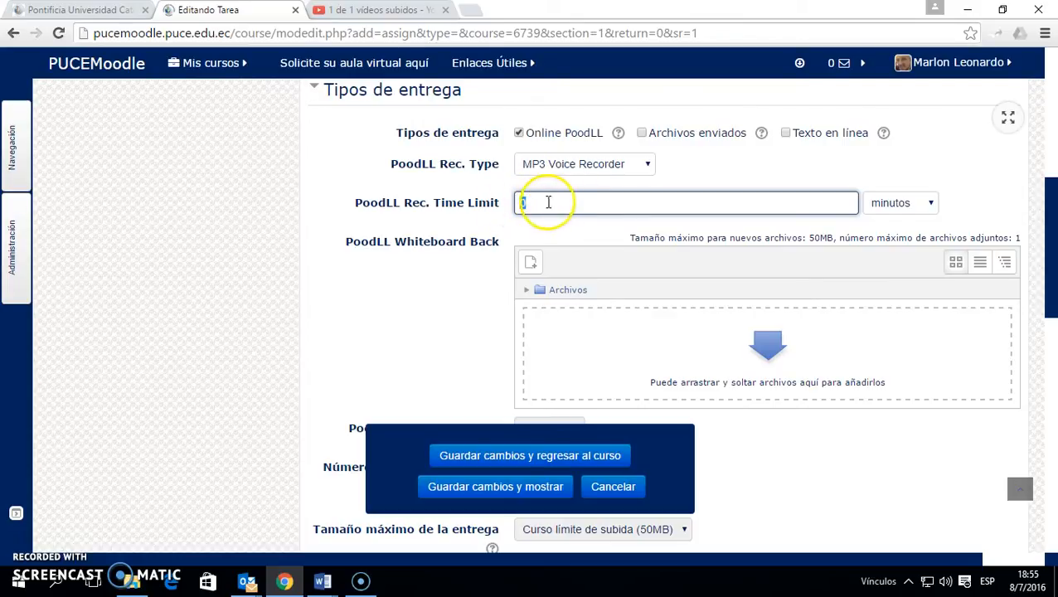
pyautogui.click(547, 201)
pyautogui.click(515, 202)
pyautogui.click(932, 209)
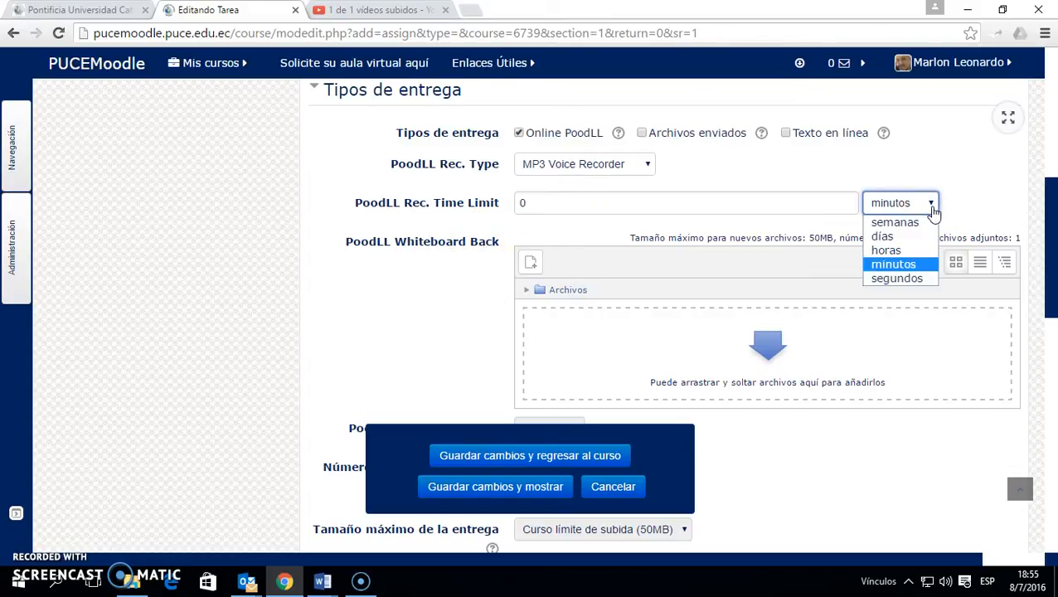
pyautogui.click(928, 282)
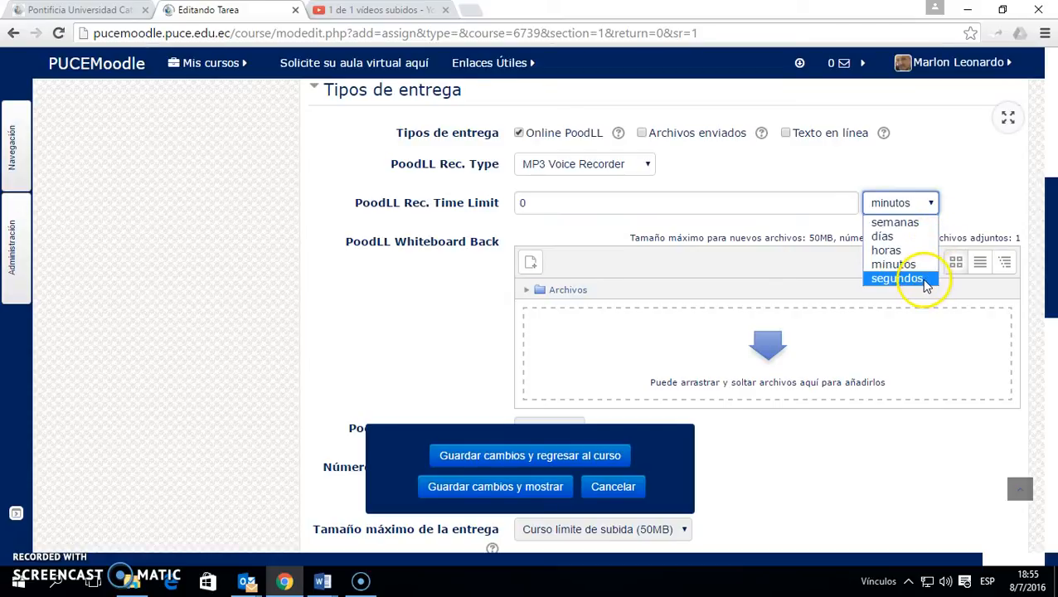
pyautogui.click(932, 205)
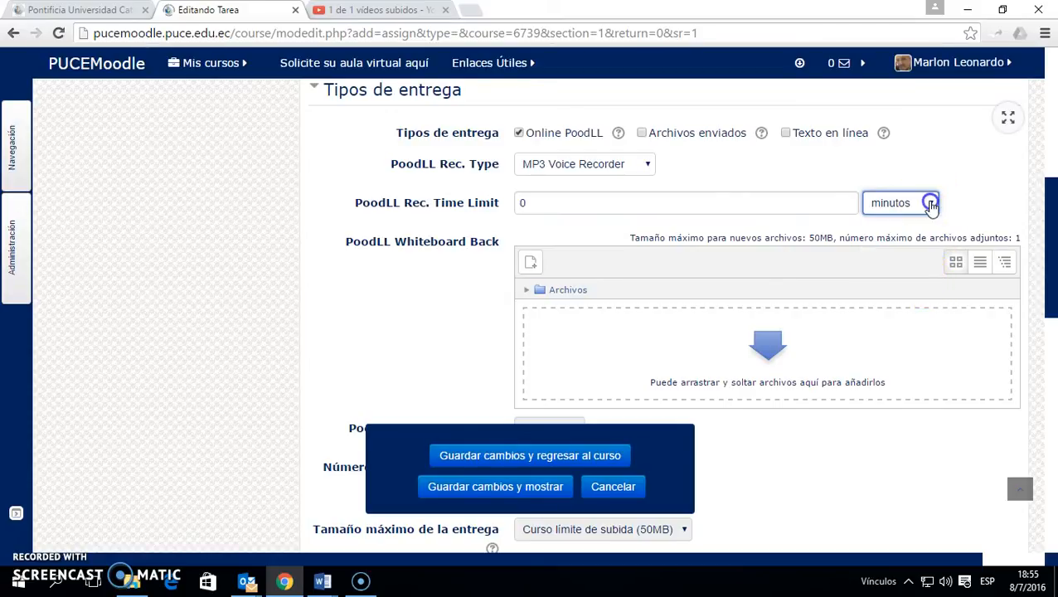
pyautogui.click(520, 203)
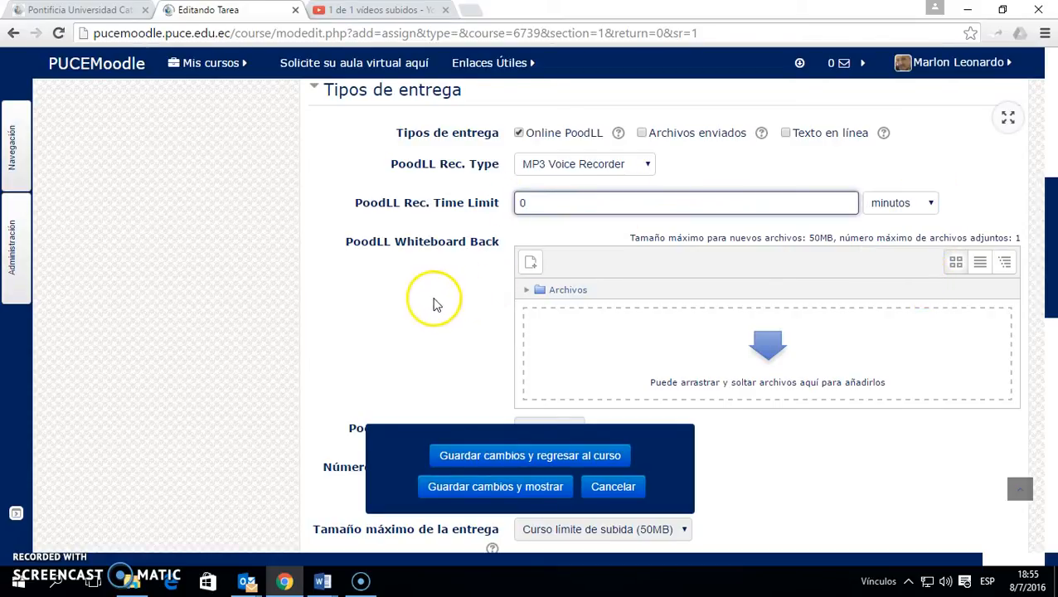
# Step: Switch the assignment's submission type from Online PoodLL to Texto en línea
pyautogui.scroll(-1, 437, 304)
pyautogui.scroll(-7, 437, 303)
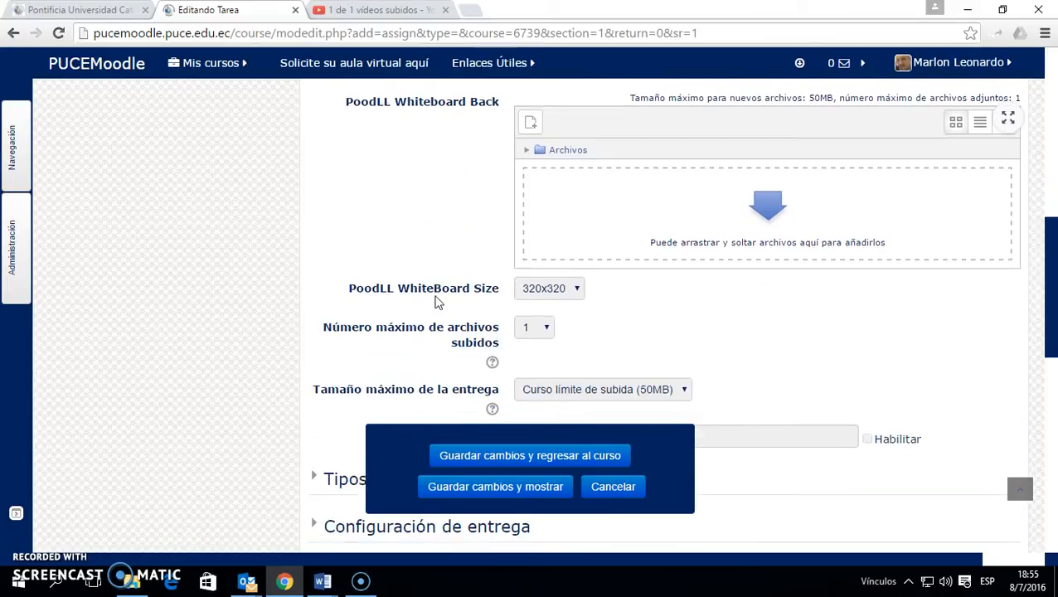
pyautogui.scroll(8, 437, 304)
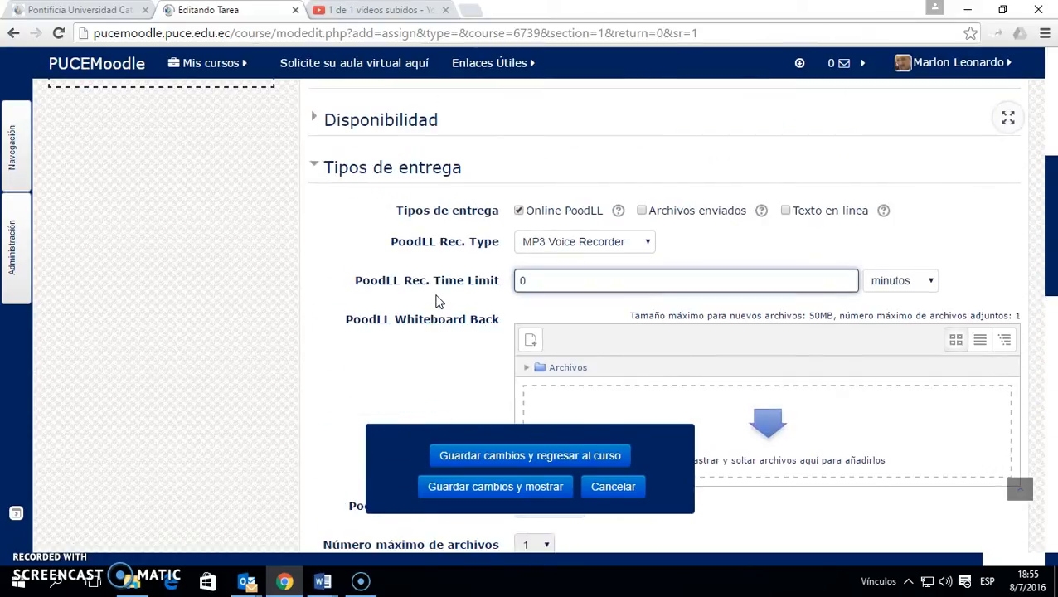
pyautogui.scroll(-4, 437, 303)
pyautogui.scroll(3, 437, 303)
pyautogui.scroll(2, 437, 303)
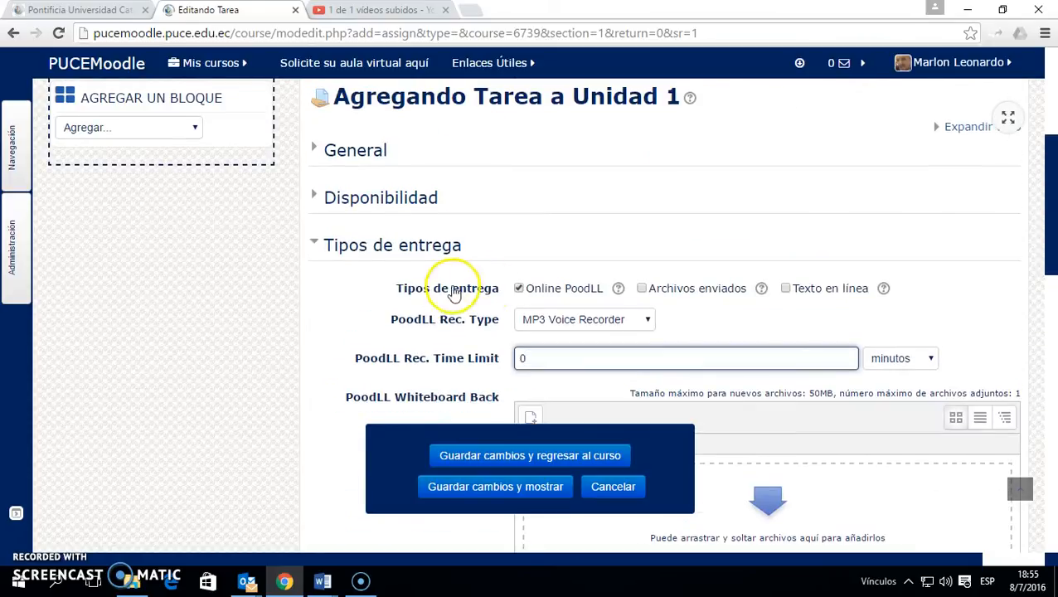
pyautogui.click(521, 287)
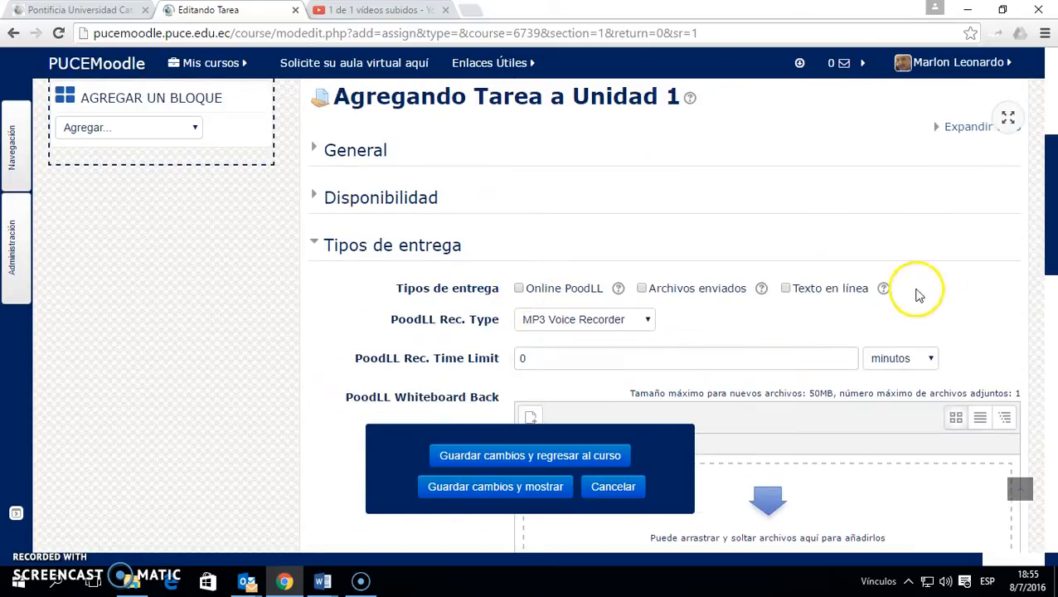
pyautogui.click(786, 288)
# Step: Enable the word limit for the online text submission and disable it again
pyautogui.scroll(-2, 709, 305)
pyautogui.scroll(-3, 709, 305)
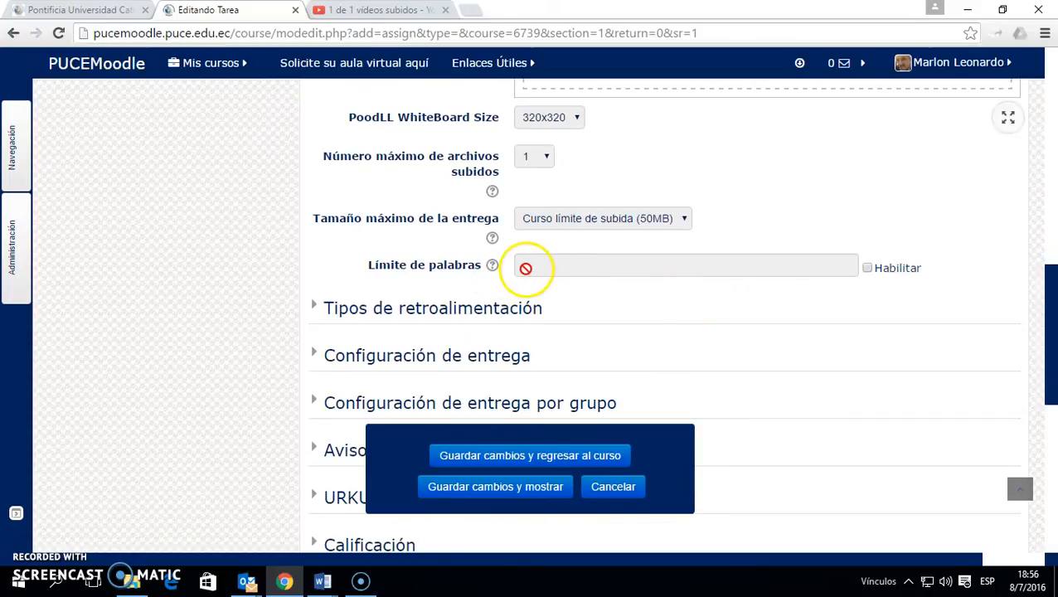
pyautogui.click(866, 268)
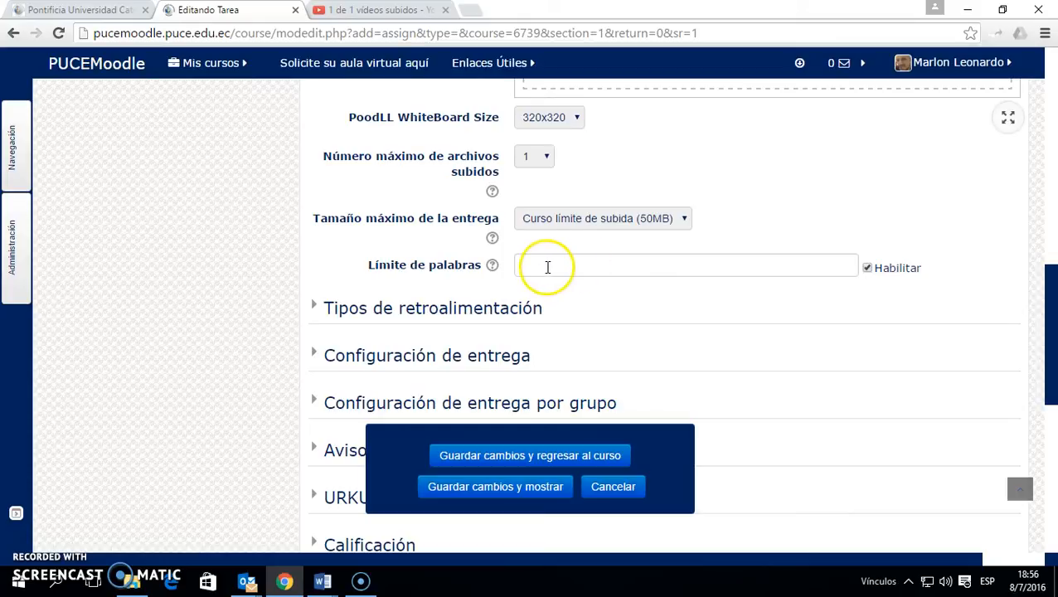
pyautogui.click(867, 267)
# Step: Set the submission types to Online PoodLL and Archivos enviados, with Texto en línea disabled, and collapse Tipos de entrega
pyautogui.scroll(6, 695, 255)
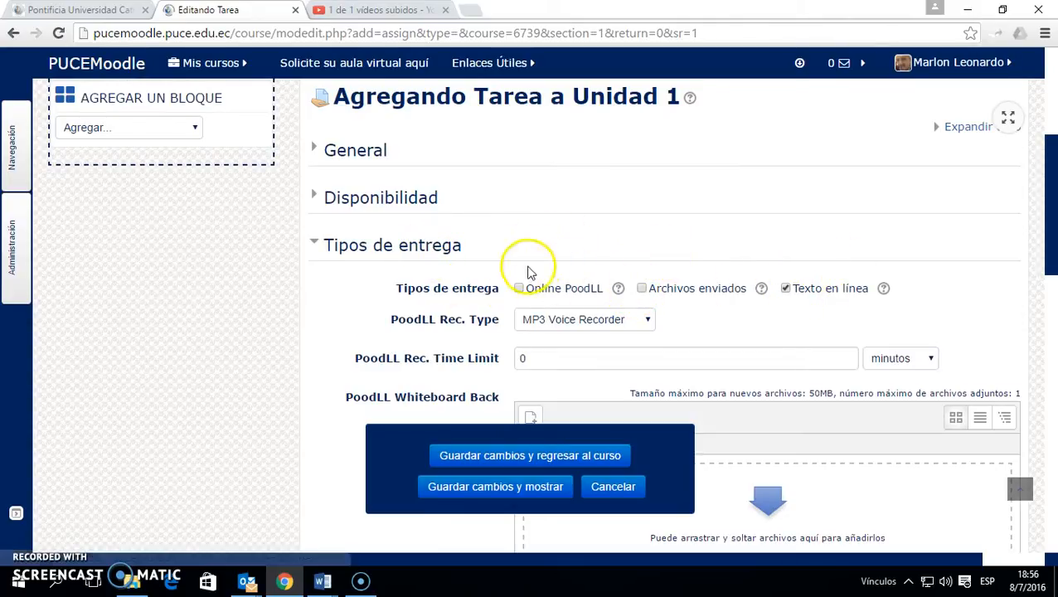
pyautogui.scroll(-1, 902, 330)
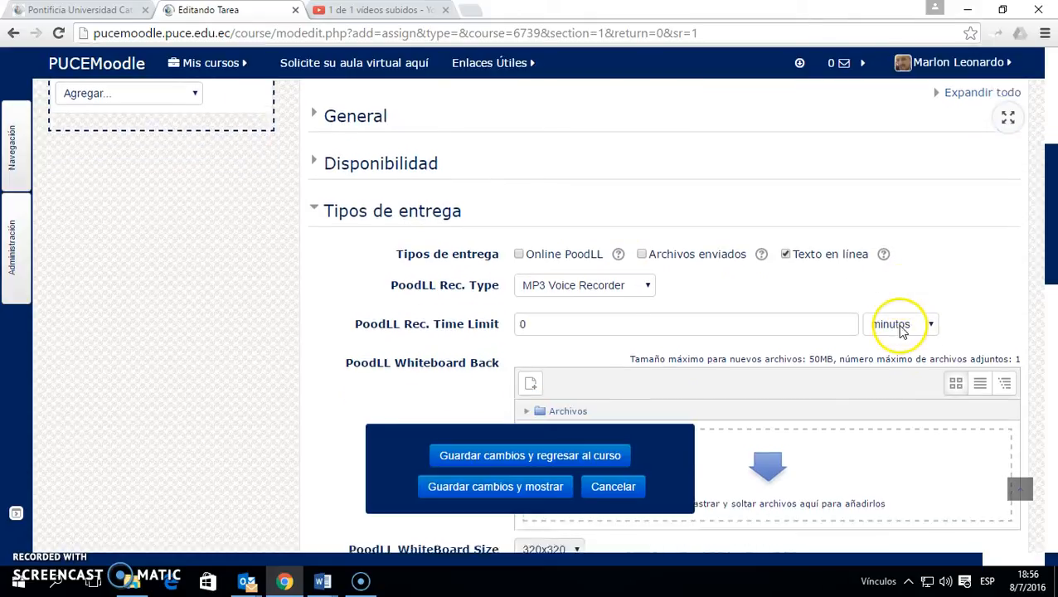
pyautogui.scroll(-3, 902, 330)
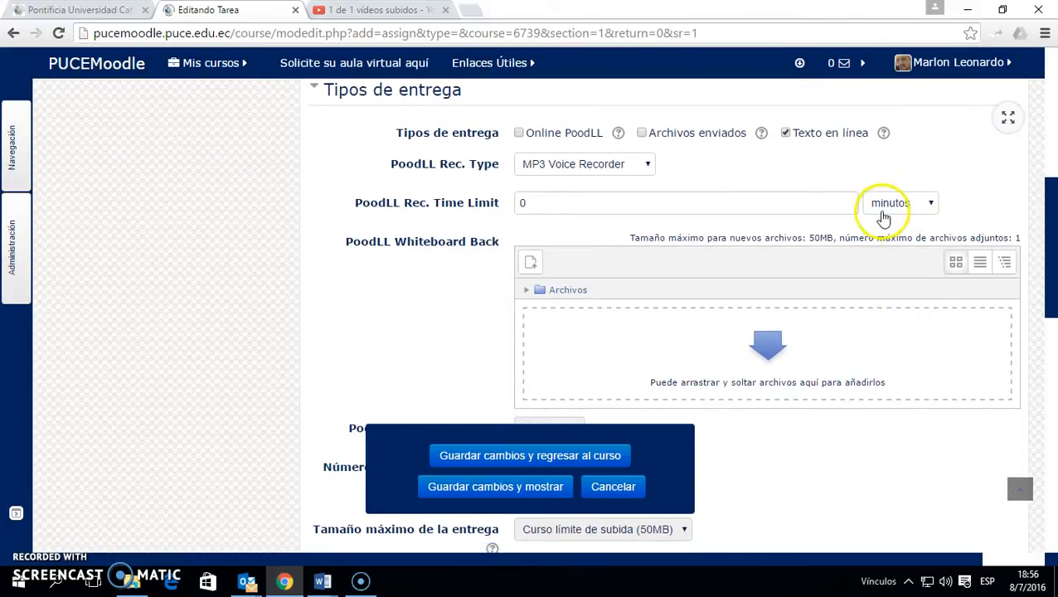
pyautogui.click(786, 134)
pyautogui.click(641, 133)
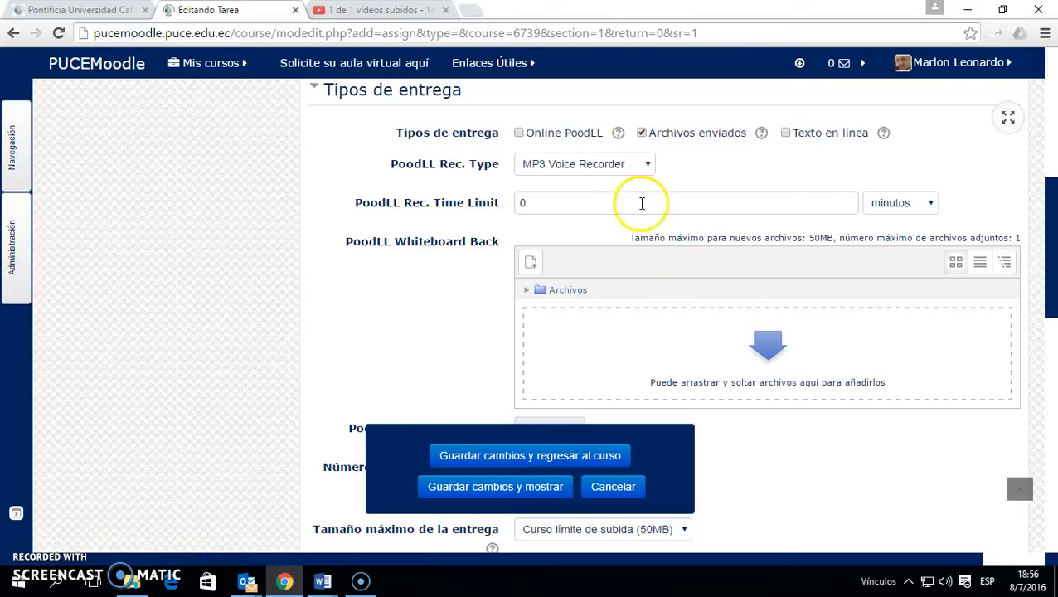
pyautogui.click(642, 133)
pyautogui.click(519, 134)
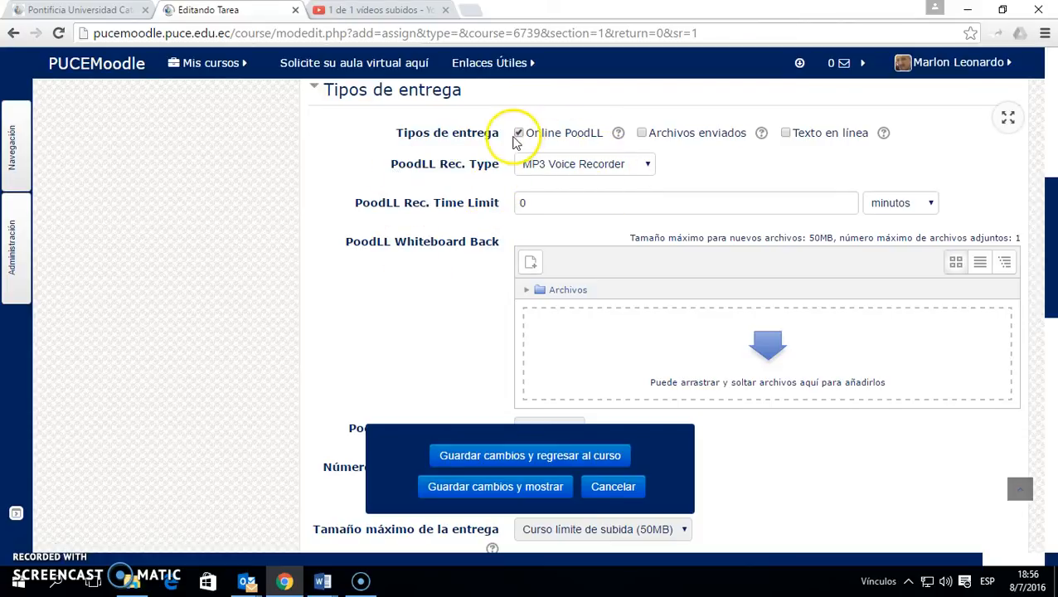
pyautogui.click(642, 134)
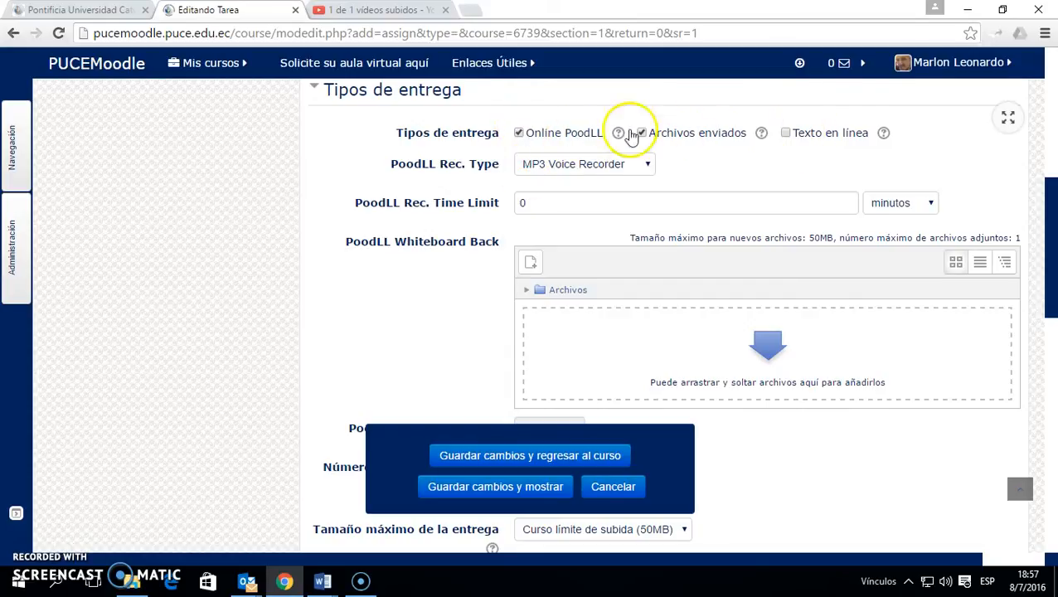
pyautogui.click(422, 98)
# Step: Enable Feedback PoodLL in the feedback types alongside Comentarios de retroalimentación, and collapse the section
pyautogui.click(421, 137)
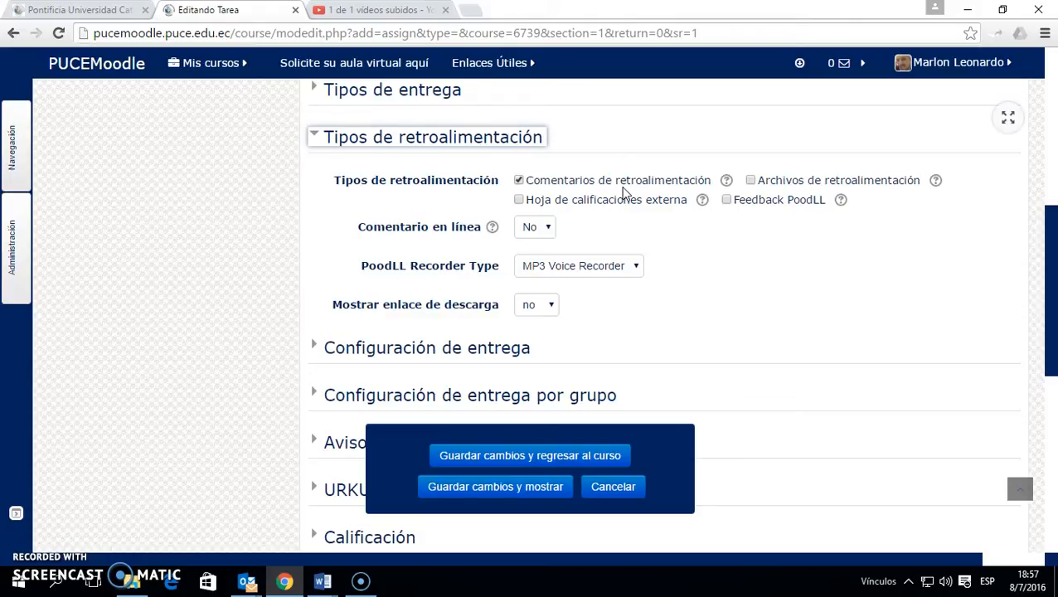
pyautogui.click(727, 202)
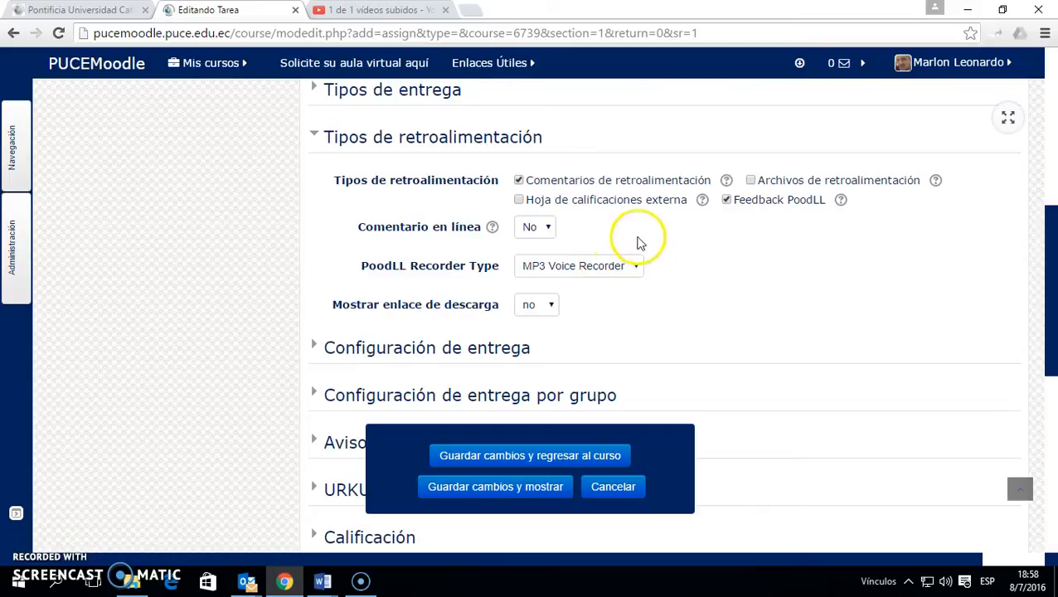
pyautogui.scroll(-1, 636, 263)
pyautogui.scroll(1, 636, 263)
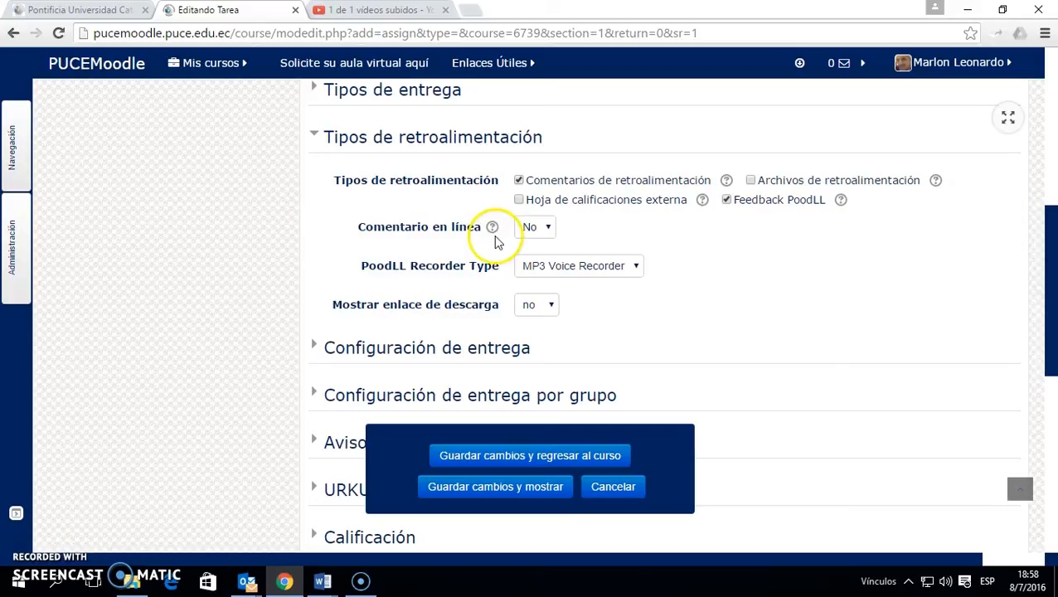
pyautogui.click(448, 141)
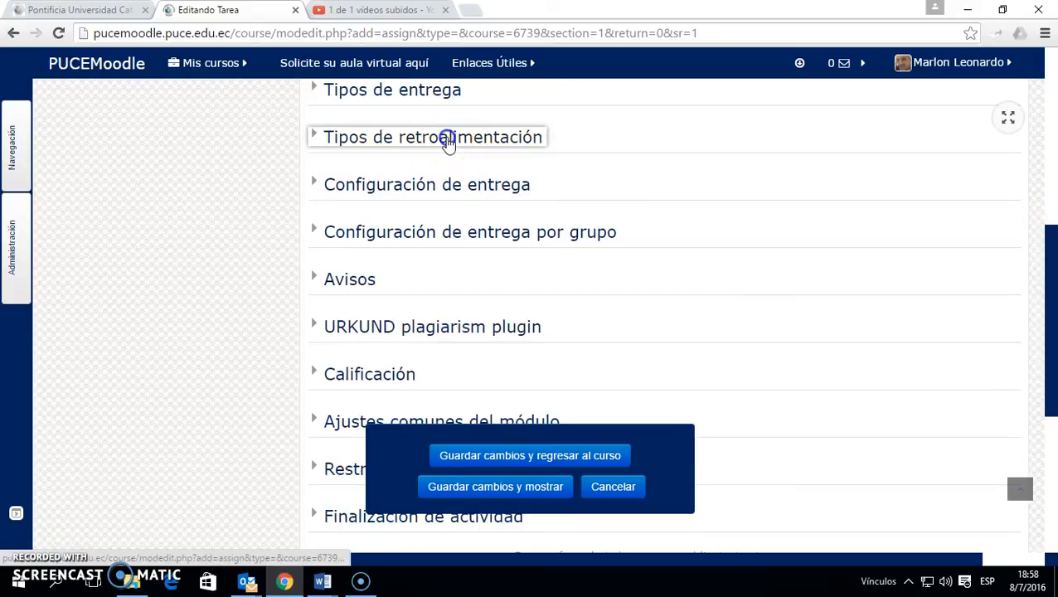
# Step: Review the Configuración de entrega options for the submit button, acceptance of conditions, reopening and maximum attempts
pyautogui.click(507, 187)
pyautogui.scroll(-1, 512, 190)
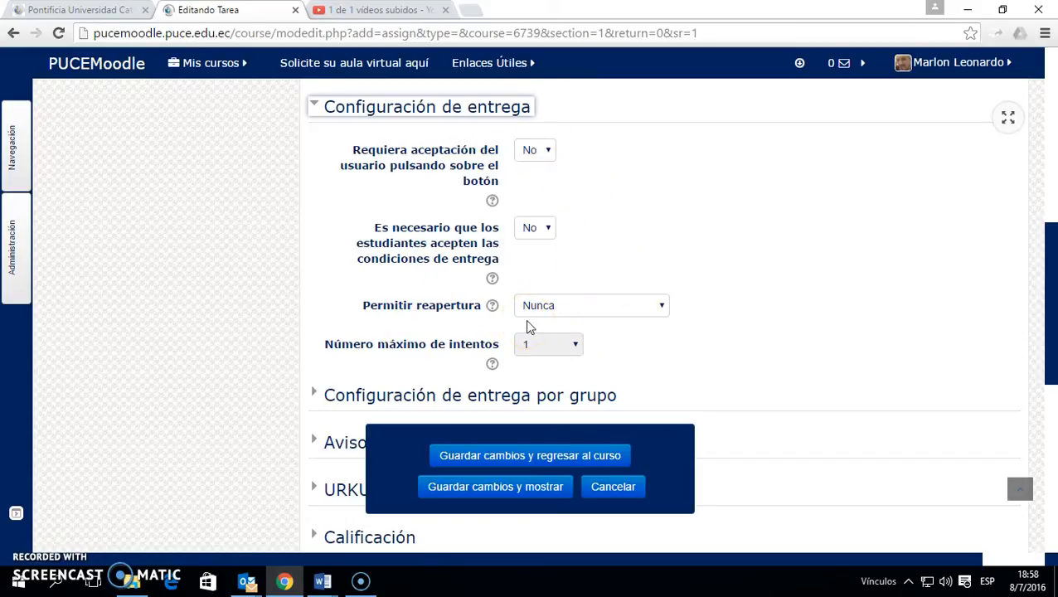
pyautogui.scroll(-1, 547, 303)
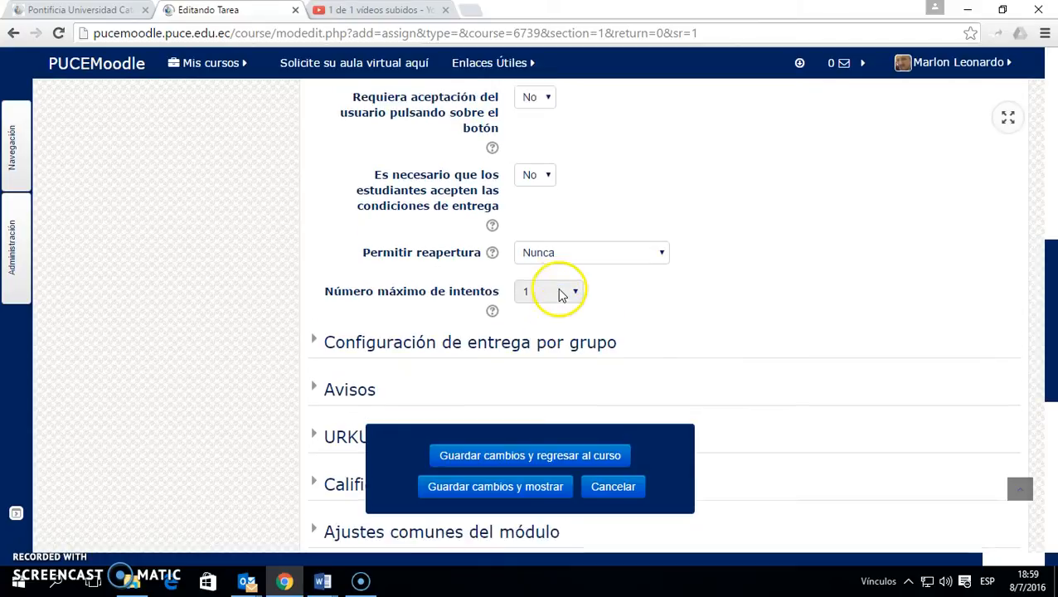
pyautogui.scroll(2, 556, 274)
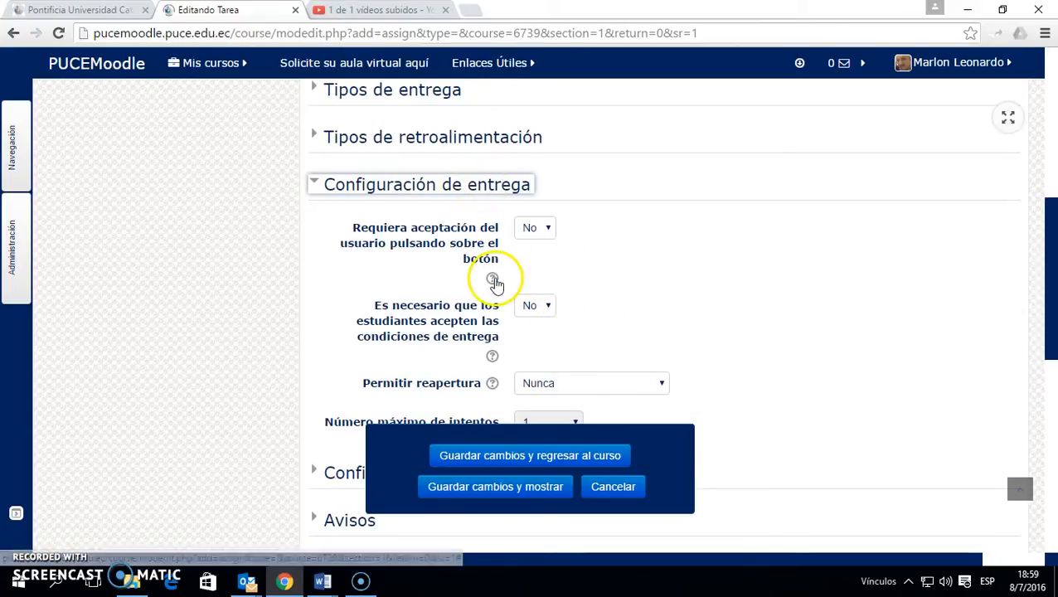
pyautogui.click(467, 185)
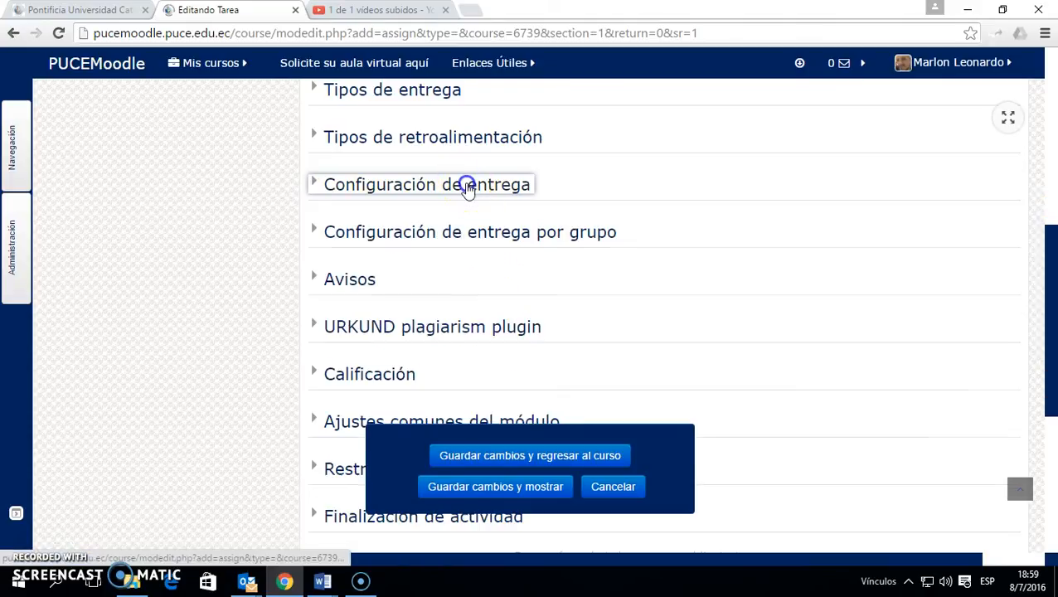
# Step: Recheck the selected submission types and the upload limits under Tipos de entrega
pyautogui.scroll(1, 514, 162)
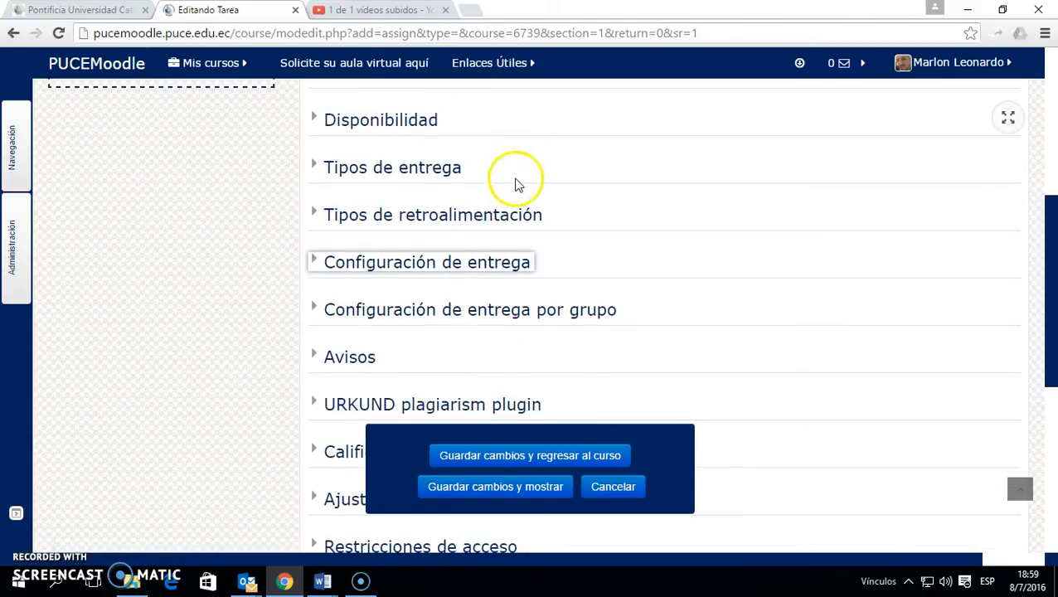
pyautogui.click(442, 170)
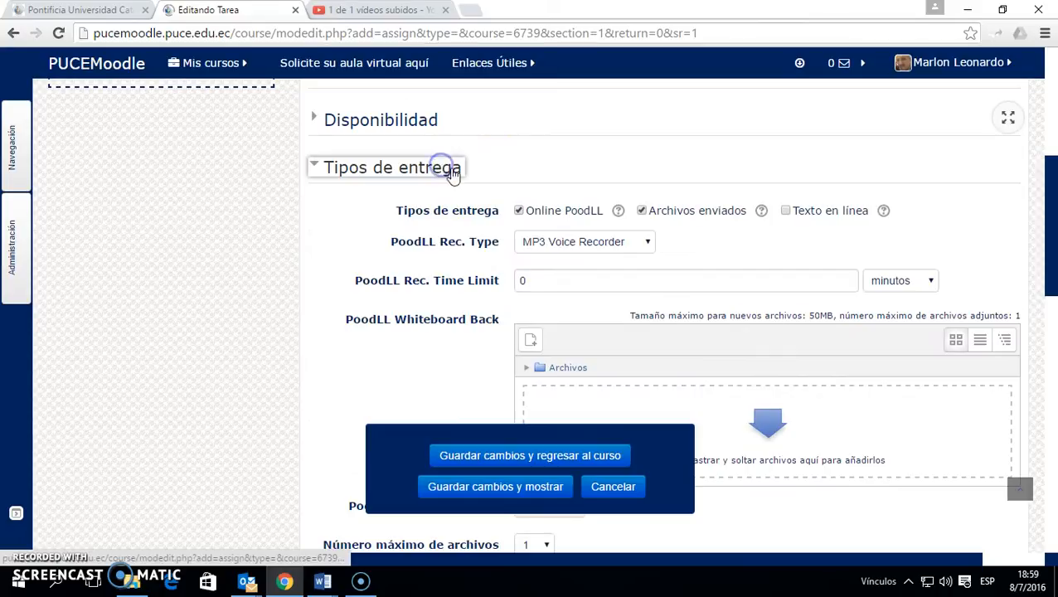
pyautogui.scroll(-4, 634, 222)
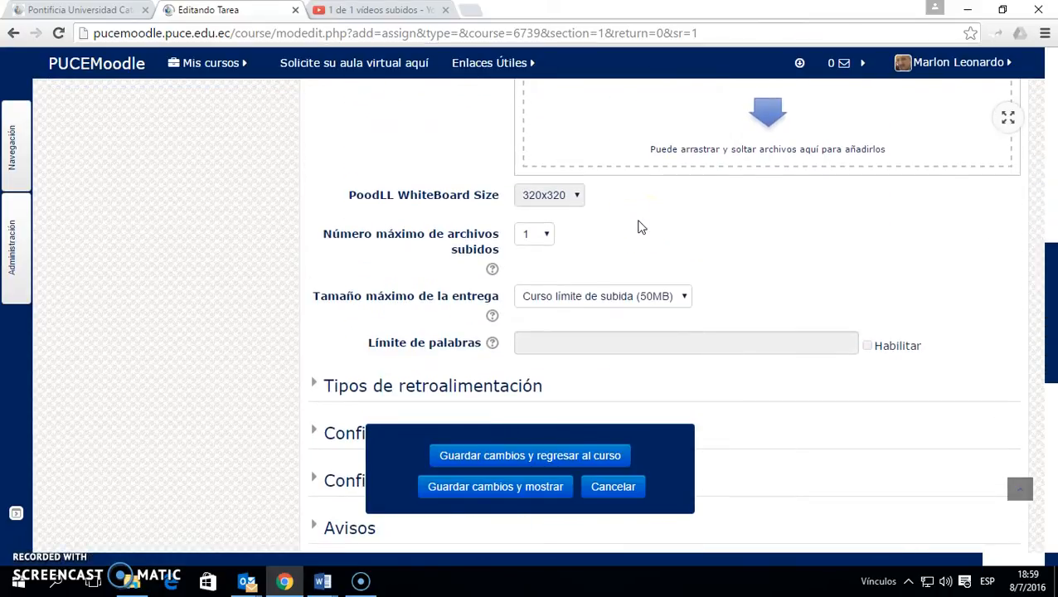
pyautogui.scroll(3, 634, 218)
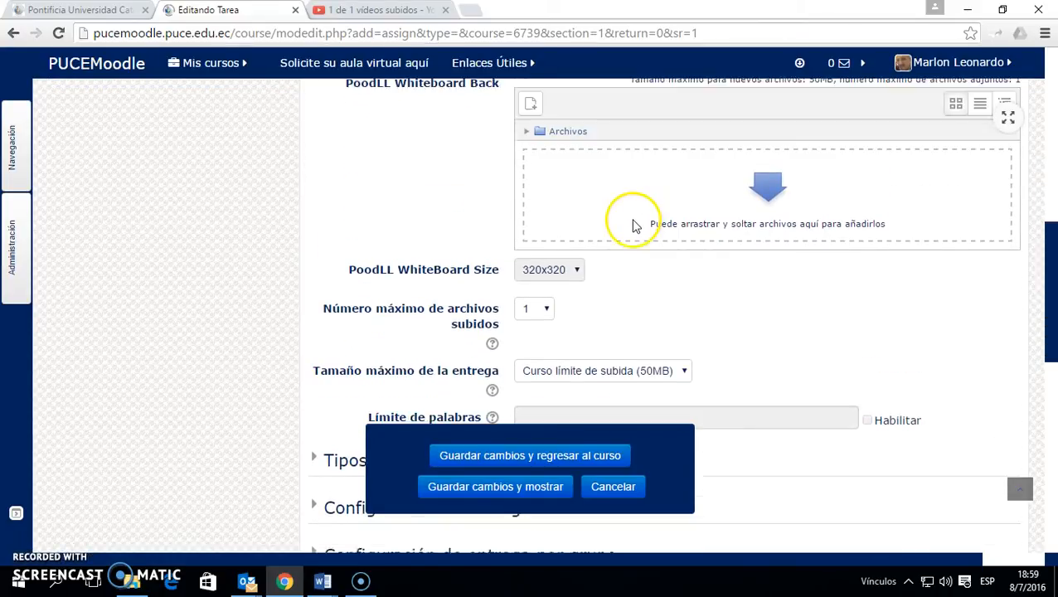
pyautogui.click(424, 94)
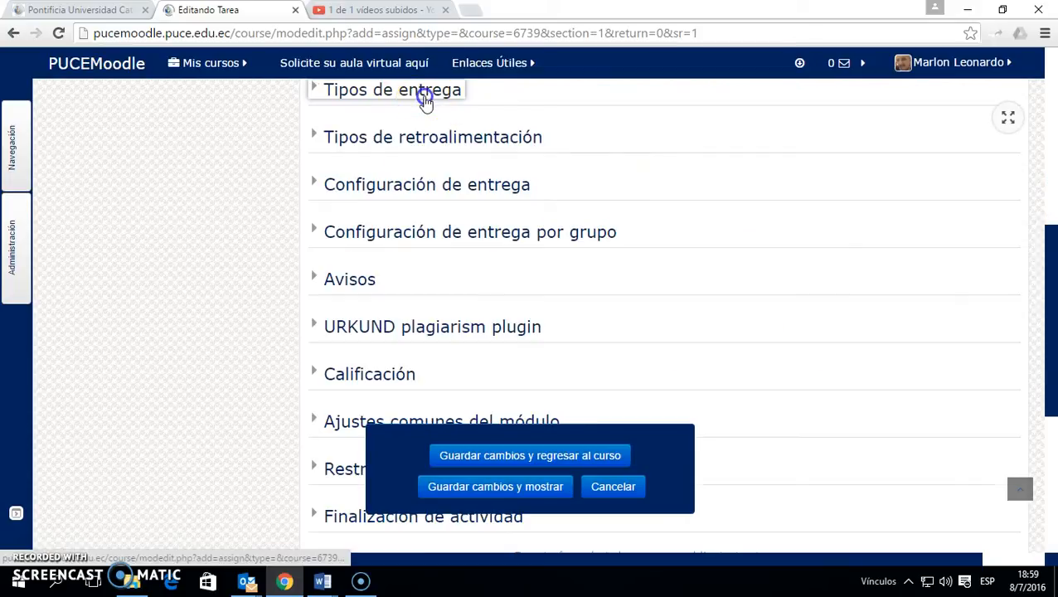
# Step: Read the help for Comentario en línea under Tipos de retroalimentación and set the option to Sí
pyautogui.click(425, 142)
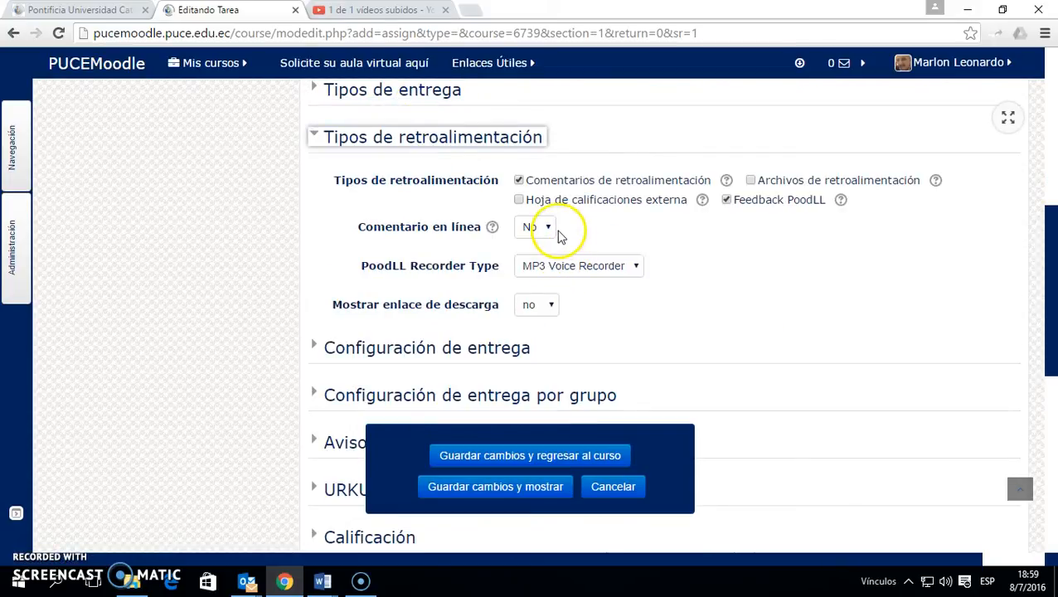
pyautogui.click(494, 228)
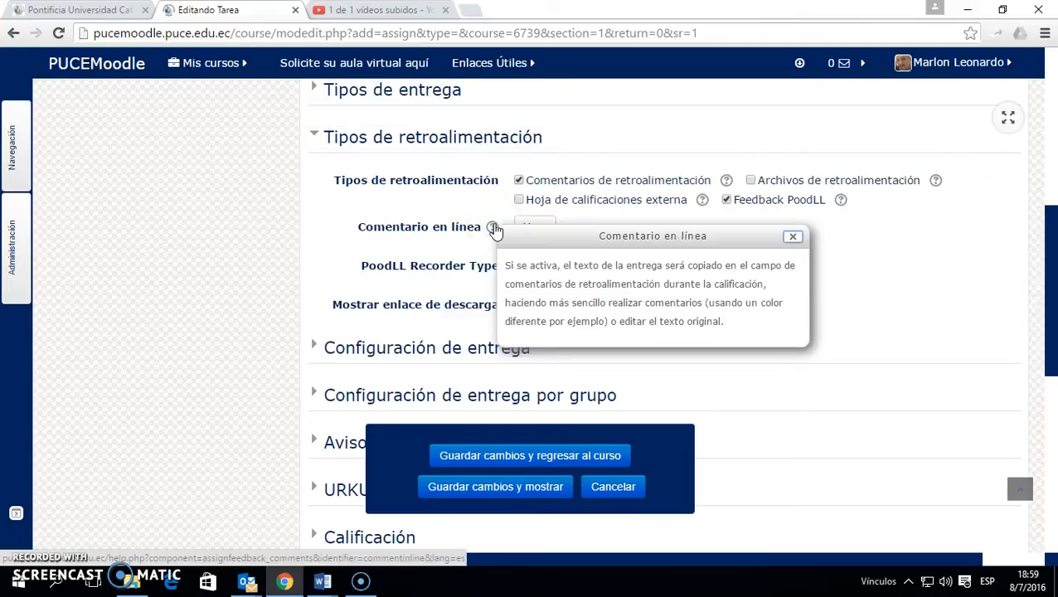
pyautogui.click(439, 253)
pyautogui.click(549, 228)
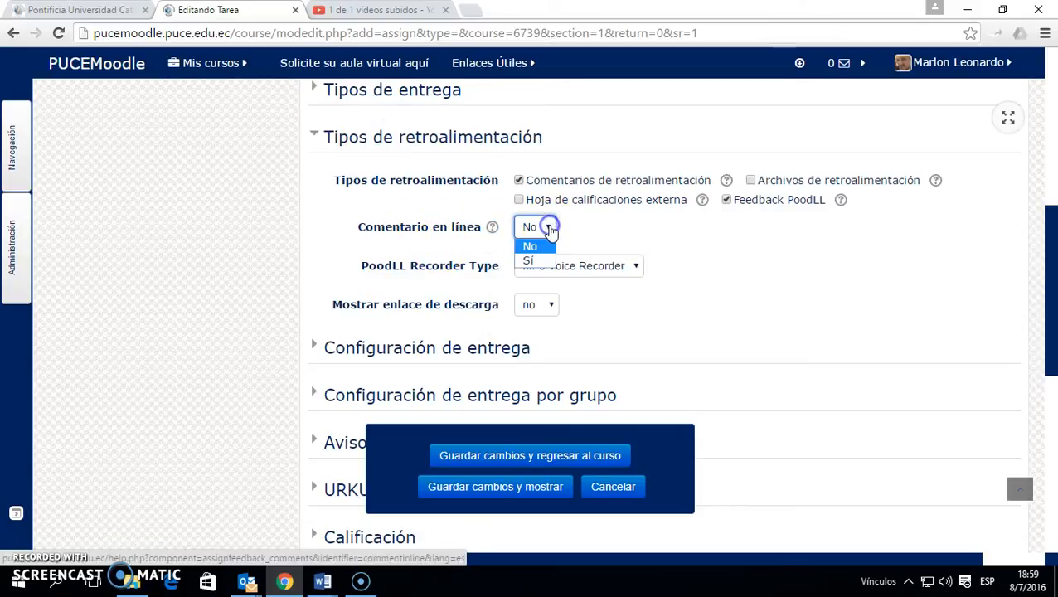
pyautogui.click(529, 261)
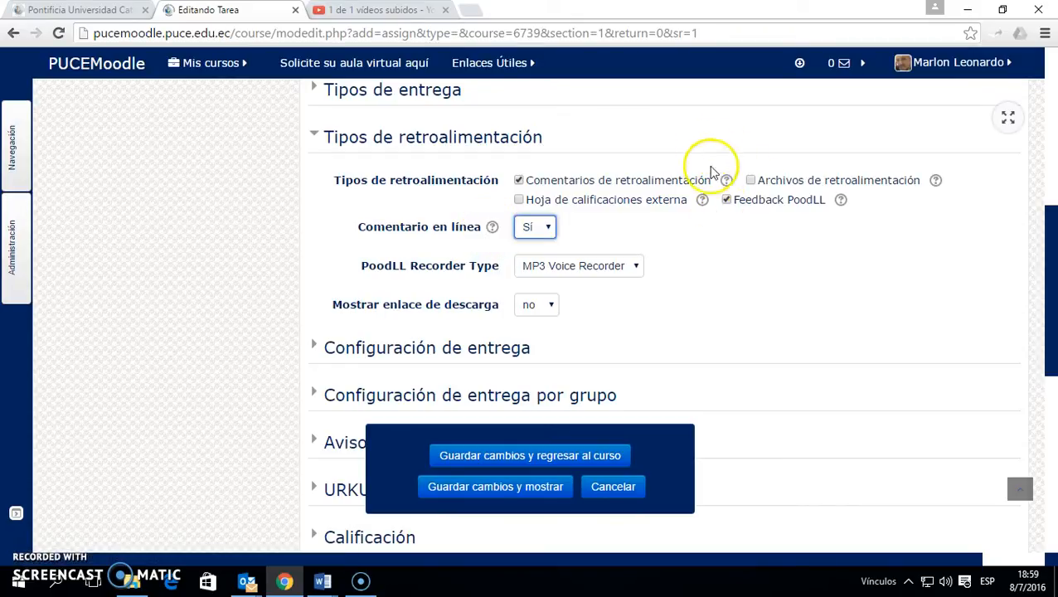
# Step: Switch Comentario en línea to No under Tipos de retroalimentación and restore it to Sí
pyautogui.scroll(-1, 714, 203)
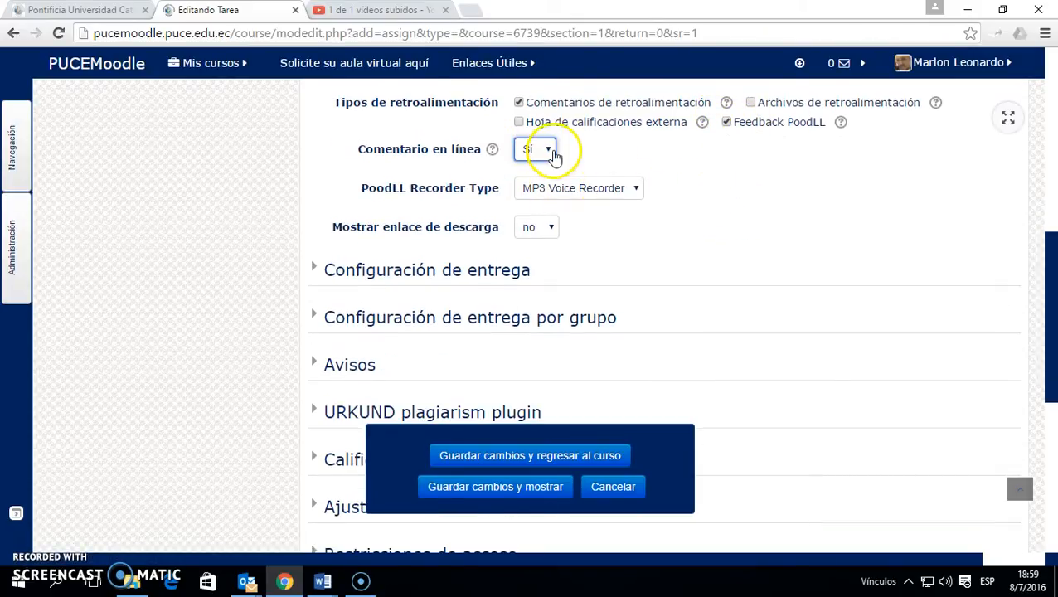
pyautogui.scroll(1, 552, 149)
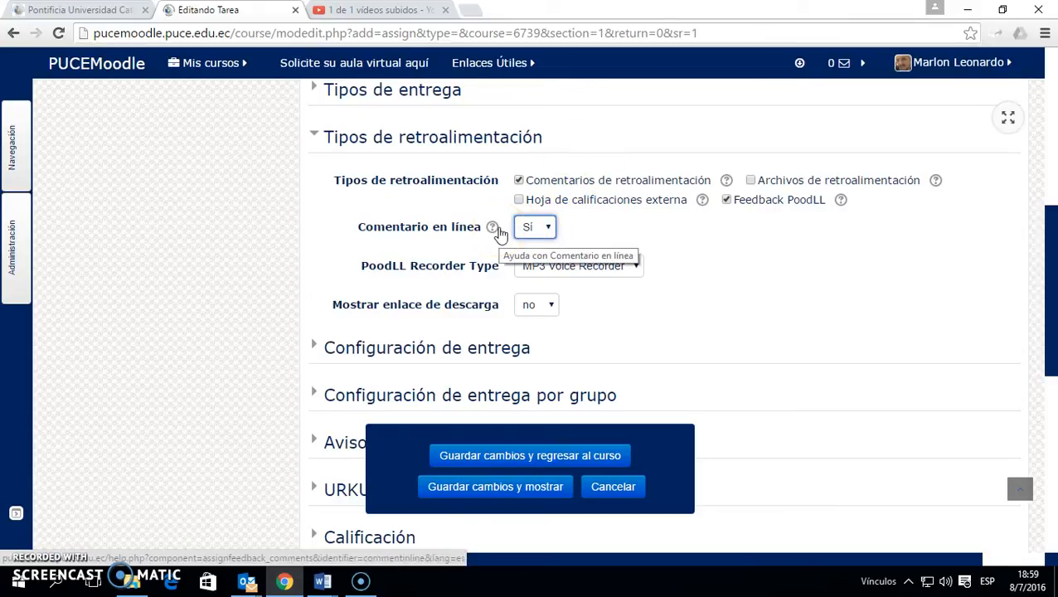
pyautogui.click(547, 232)
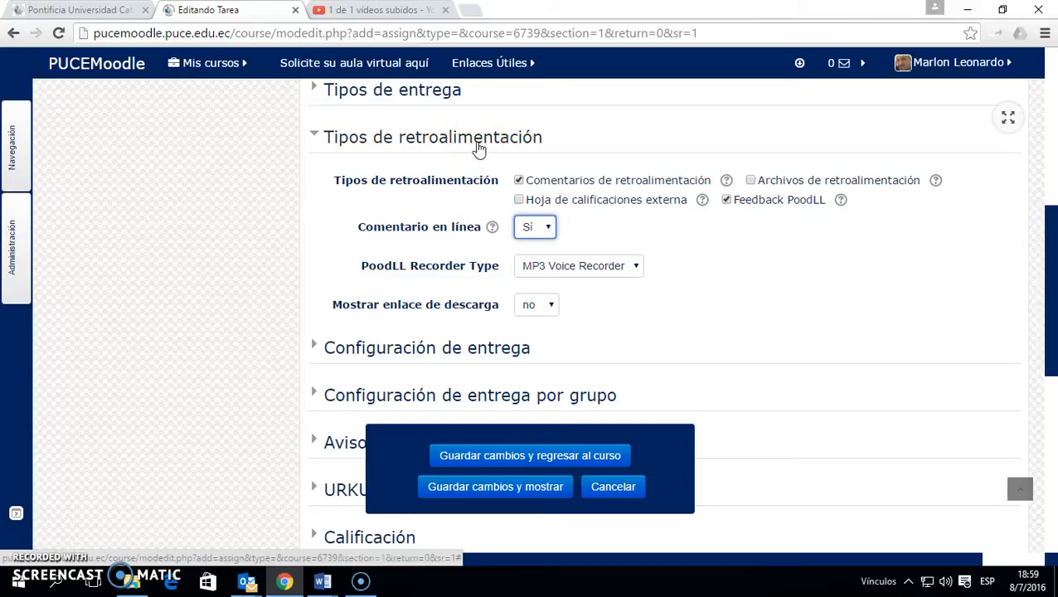
pyautogui.click(550, 227)
pyautogui.click(540, 248)
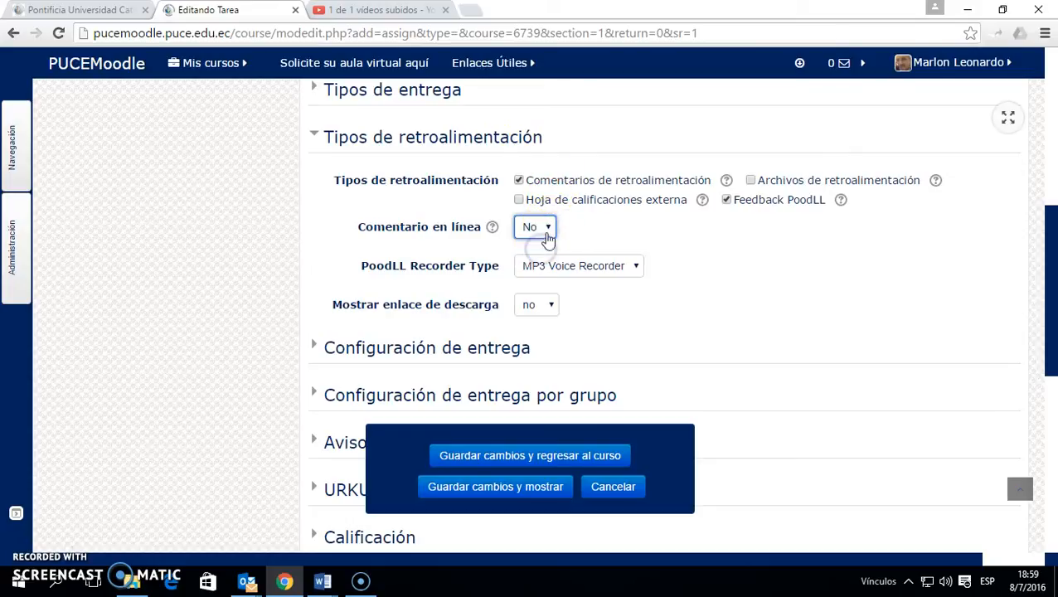
pyautogui.scroll(1, 552, 220)
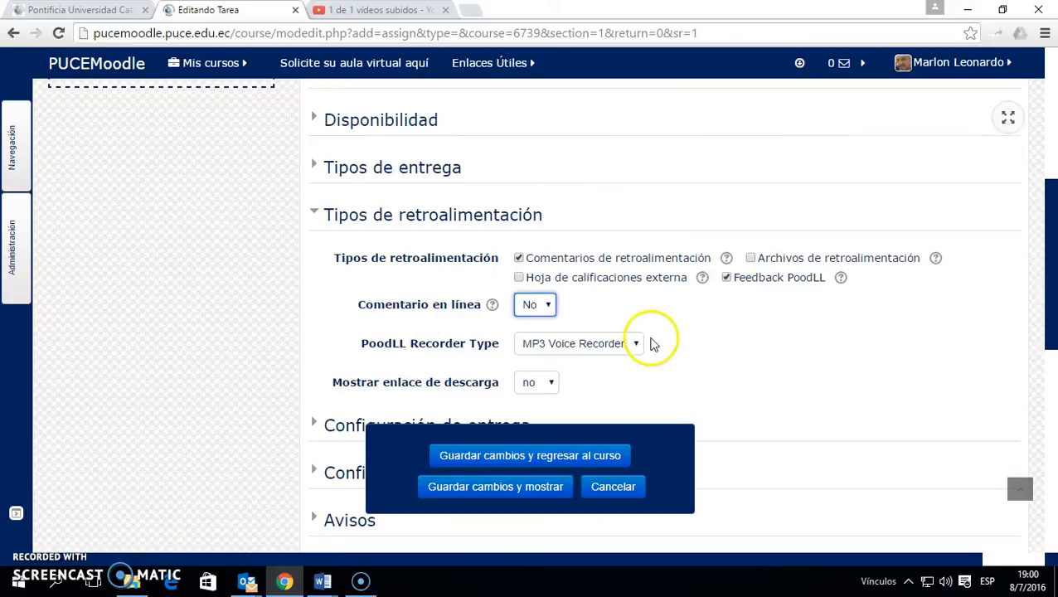
pyautogui.click(548, 304)
pyautogui.click(542, 334)
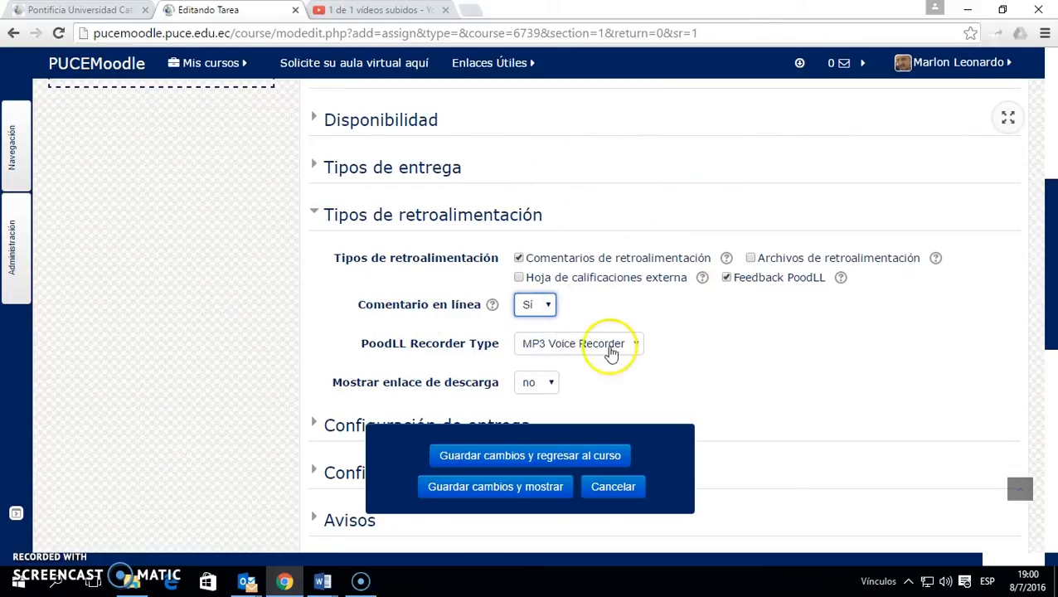
# Step: Collapse Tipos de retroalimentación and review the group submission options under Configuración de entrega por grupo
pyautogui.click(479, 218)
pyautogui.scroll(-1, 583, 253)
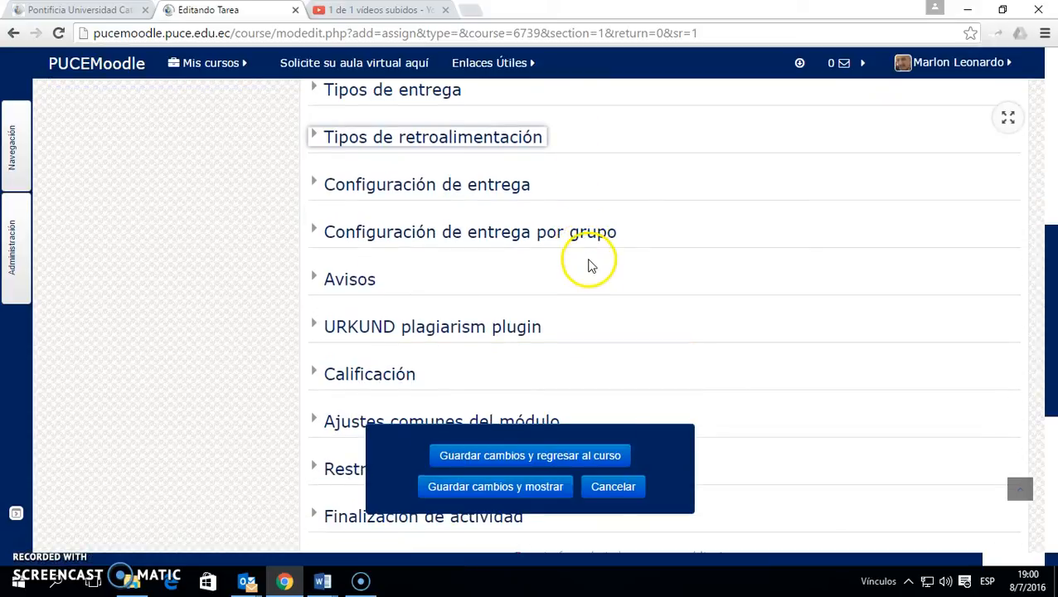
pyautogui.scroll(-1, 471, 191)
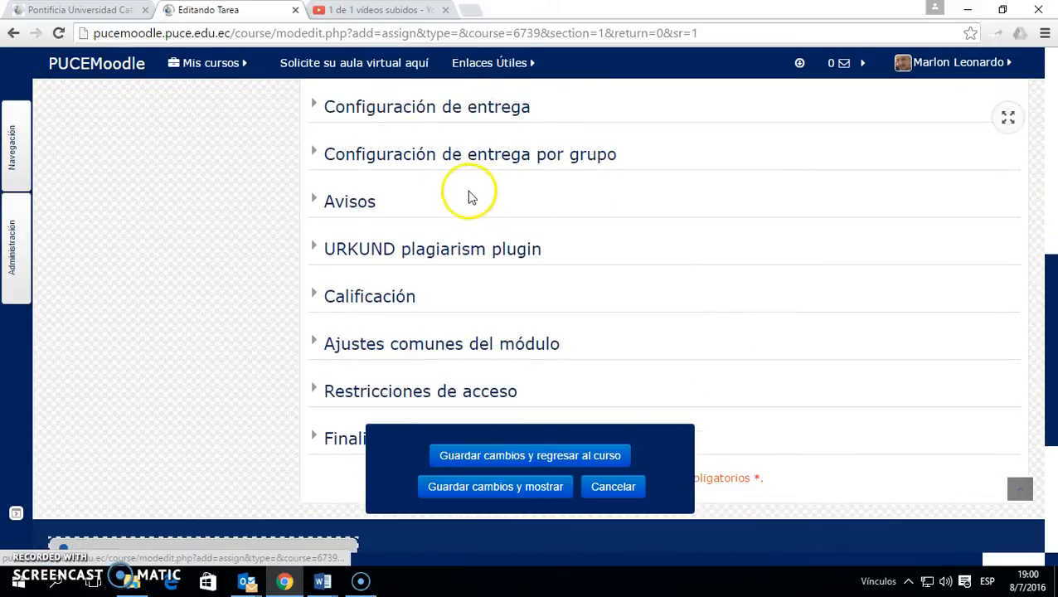
pyautogui.click(435, 156)
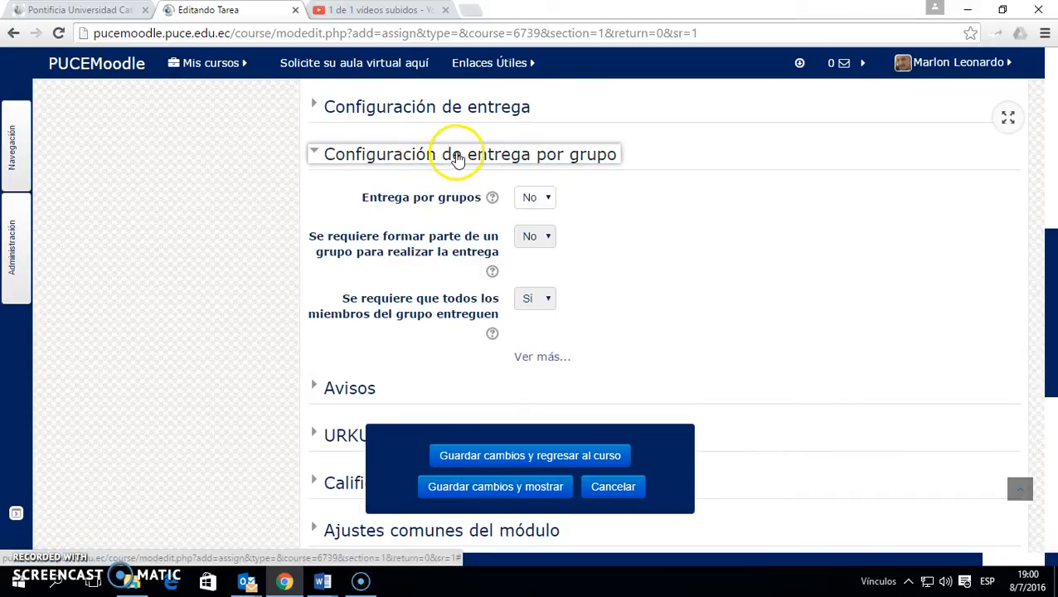
pyautogui.click(446, 156)
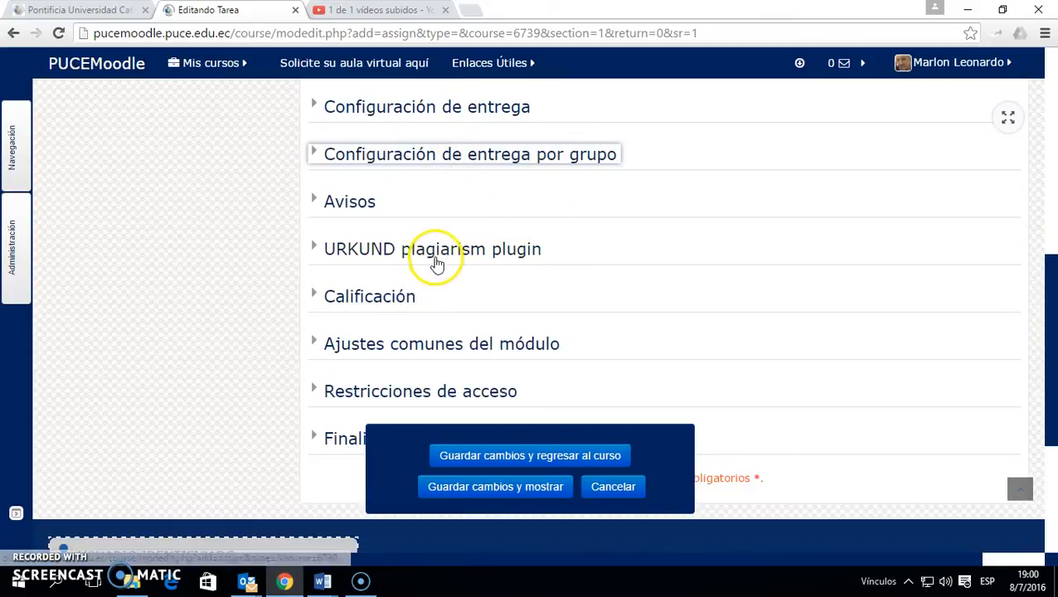
# Step: Review the enabling, recipient, similarity score and file submission options of the URKUND plagiarism plugin
pyautogui.scroll(-1, 437, 263)
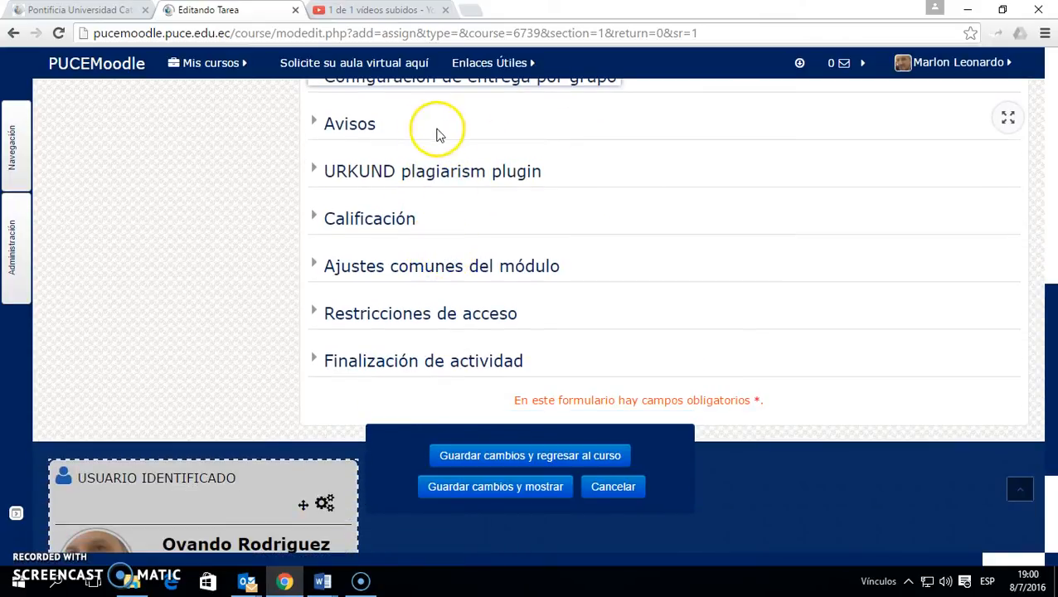
pyautogui.scroll(1, 553, 148)
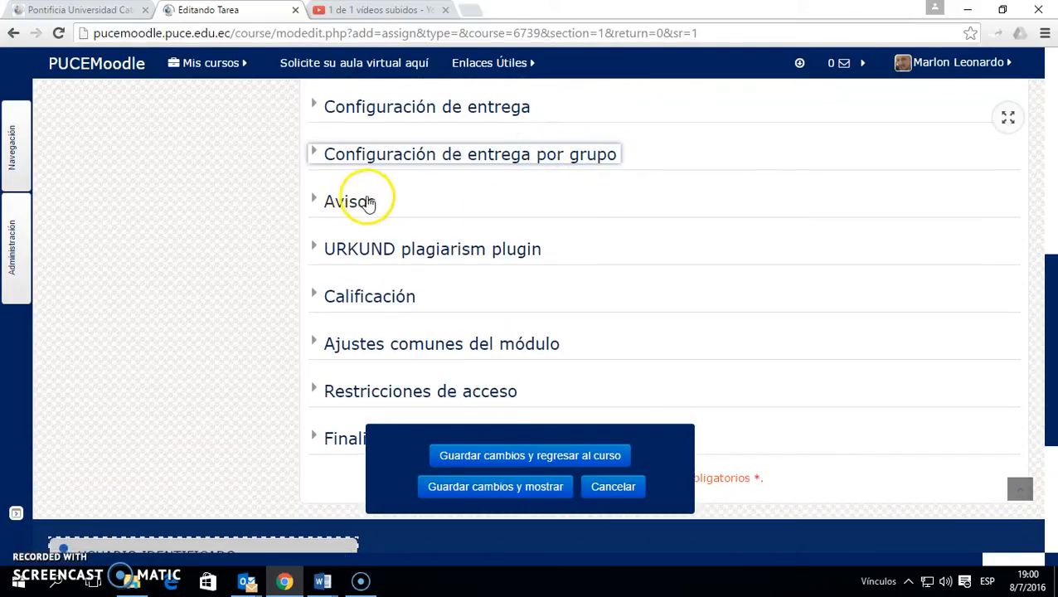
pyautogui.scroll(-1, 369, 206)
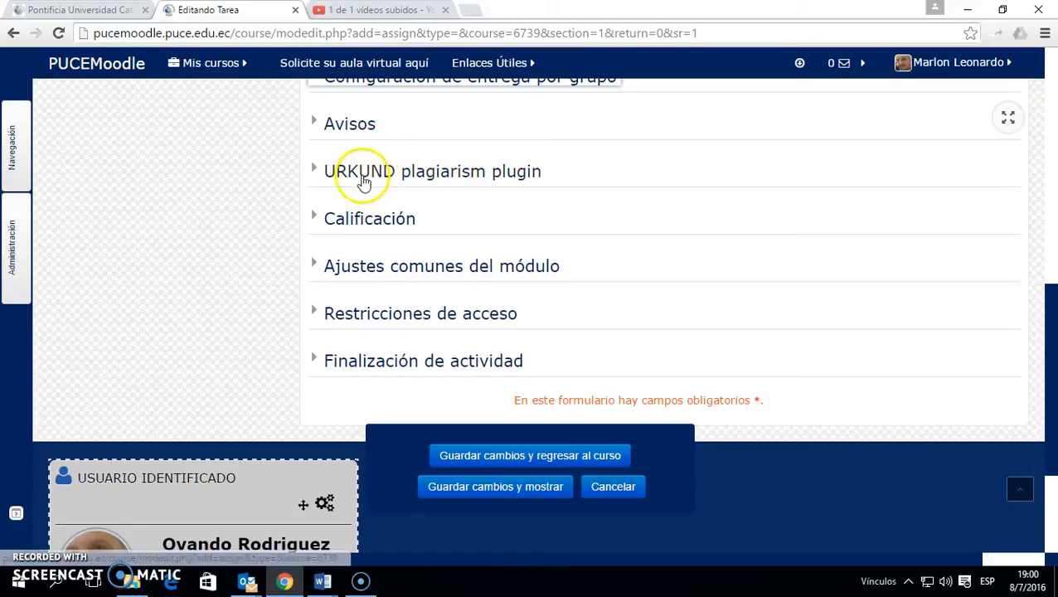
pyautogui.click(363, 172)
pyautogui.scroll(-1, 622, 179)
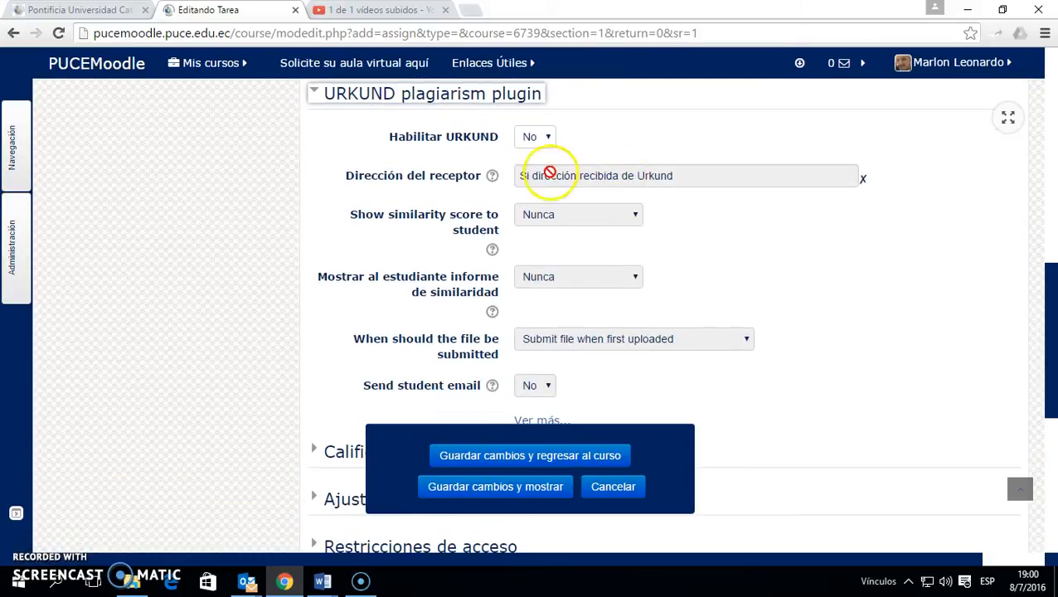
pyautogui.scroll(-1, 539, 149)
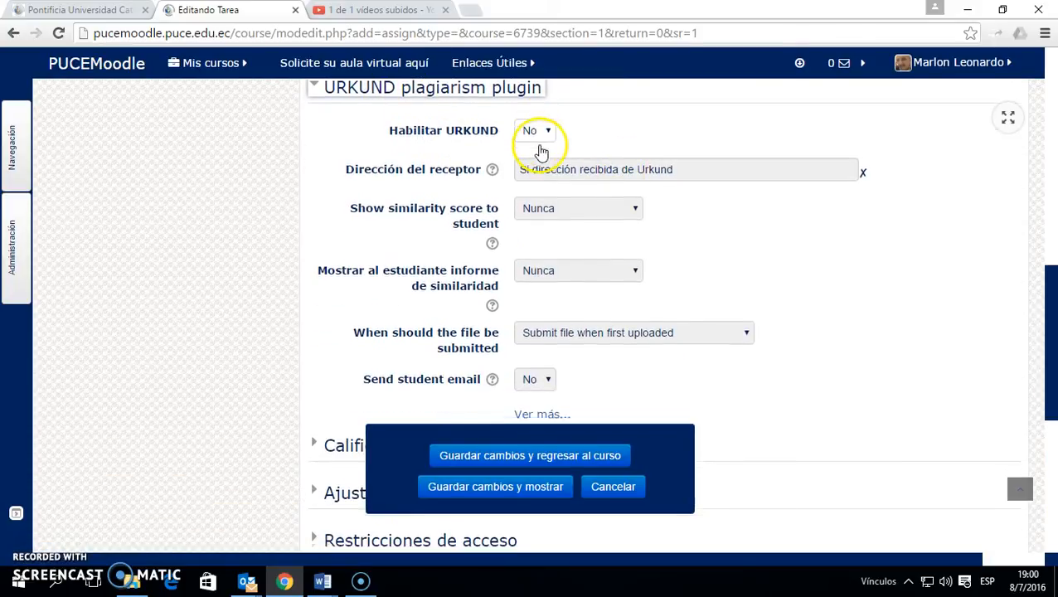
pyautogui.scroll(2, 538, 149)
pyautogui.click(425, 172)
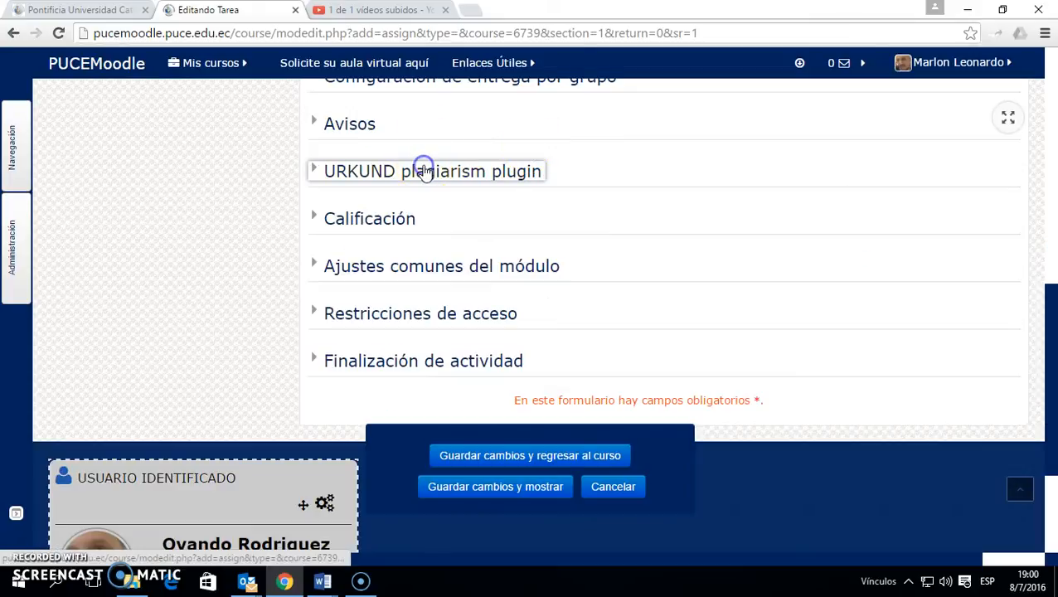
pyautogui.scroll(-1, 549, 181)
pyautogui.scroll(1, 551, 182)
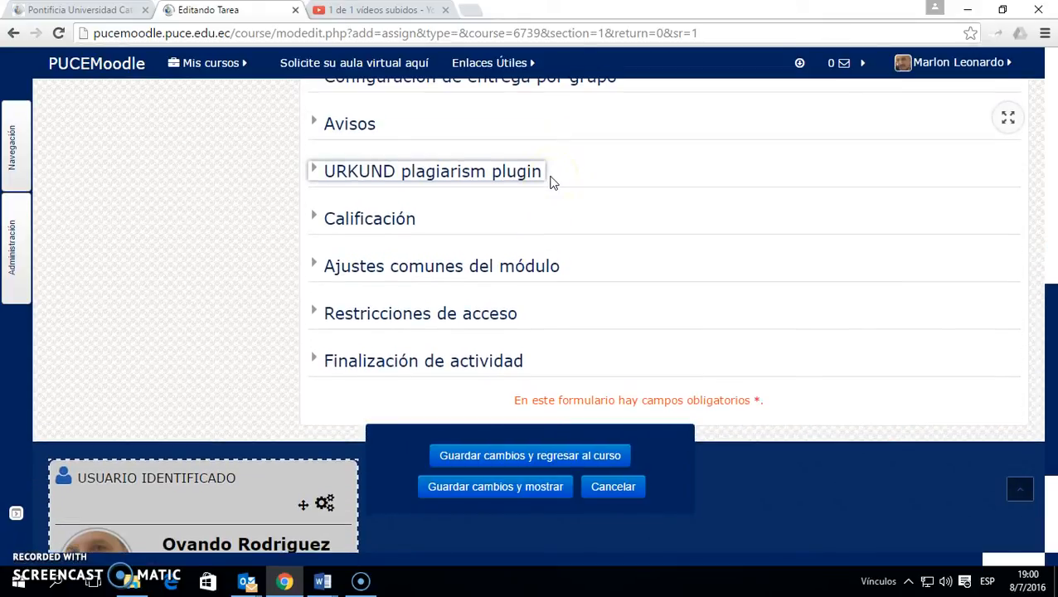
# Step: Recheck the URKUND plagiarism plugin settings and review the grader and student notification options under Avisos
pyautogui.click(496, 184)
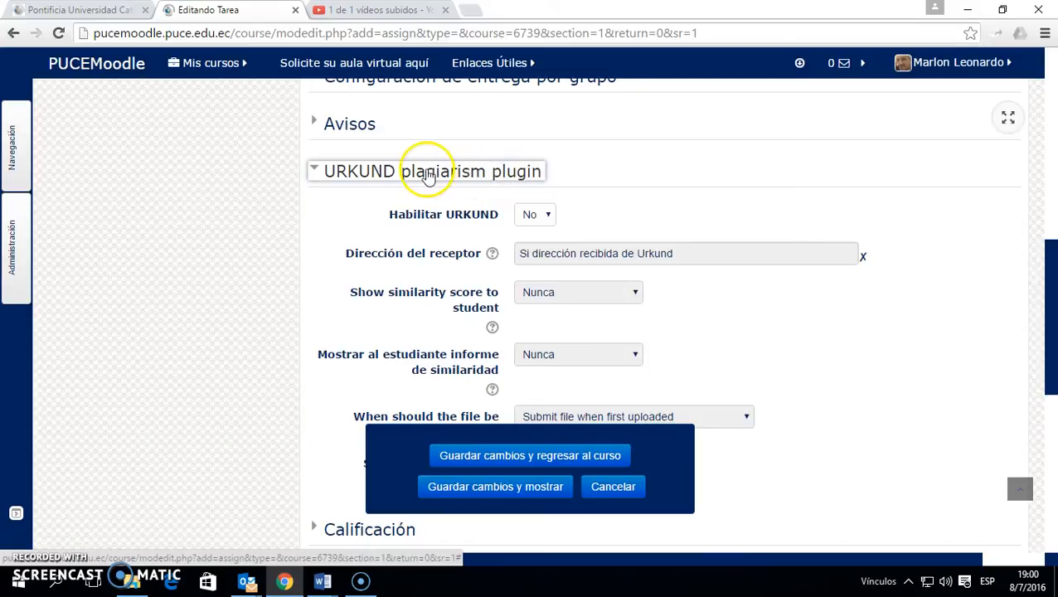
pyautogui.click(484, 174)
pyautogui.click(355, 126)
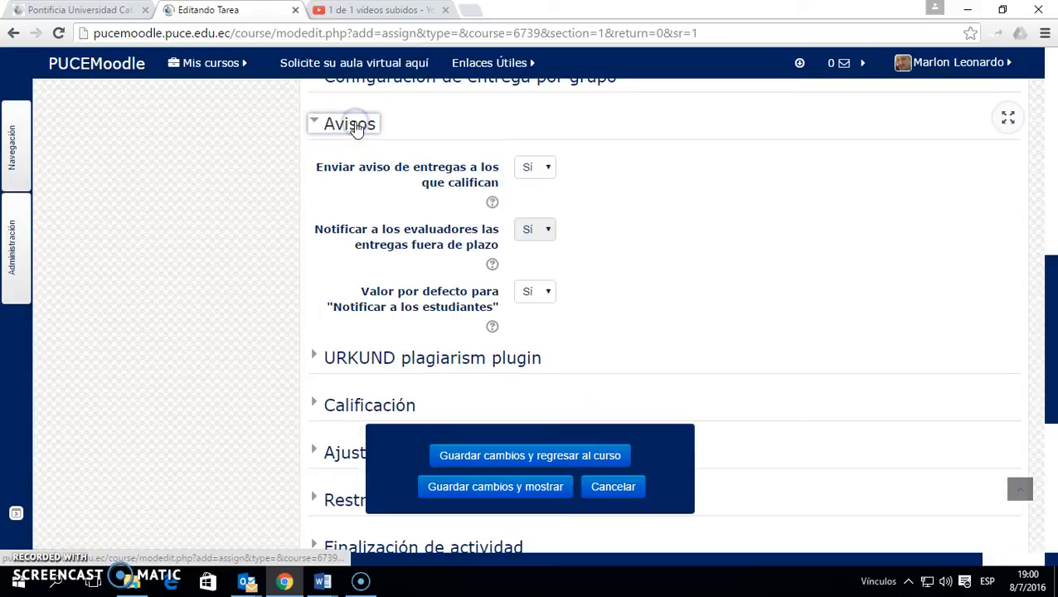
pyautogui.click(356, 127)
# Step: Expand the Calificación section to reach the grade type, grading method and category settings
pyautogui.click(384, 220)
pyautogui.scroll(-2, 610, 218)
pyautogui.scroll(1, 610, 218)
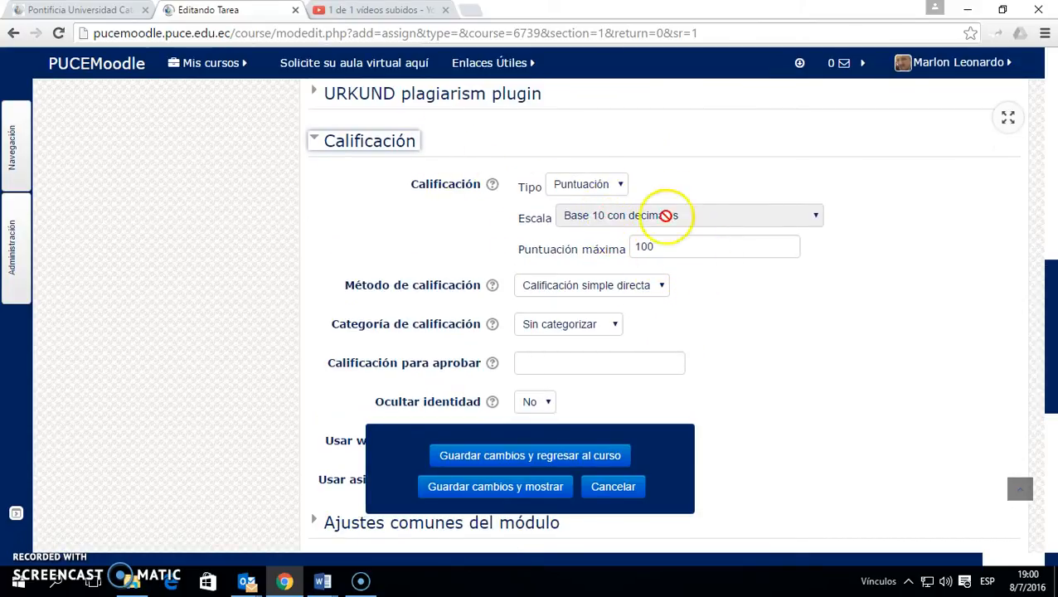
# Step: Try Escala as the grade type and examine the scales available for grading the assignment
pyautogui.click(624, 185)
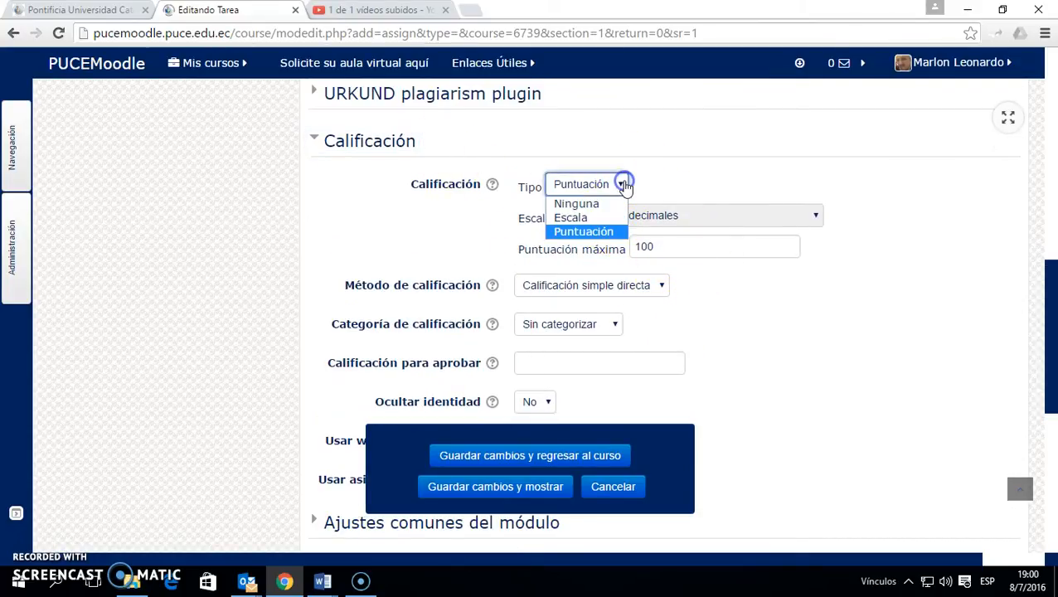
pyautogui.click(585, 219)
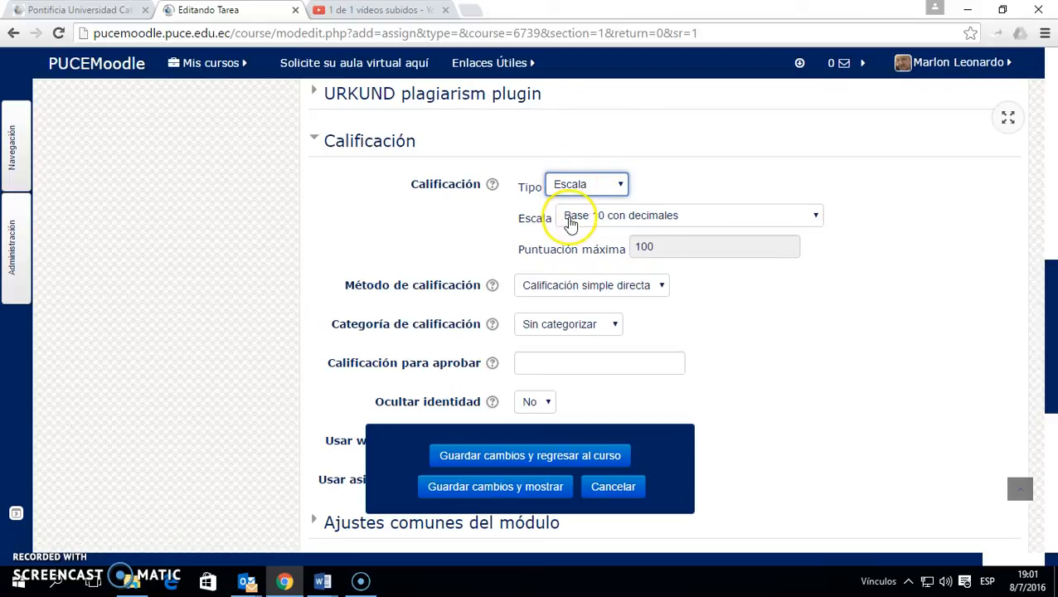
pyautogui.click(817, 216)
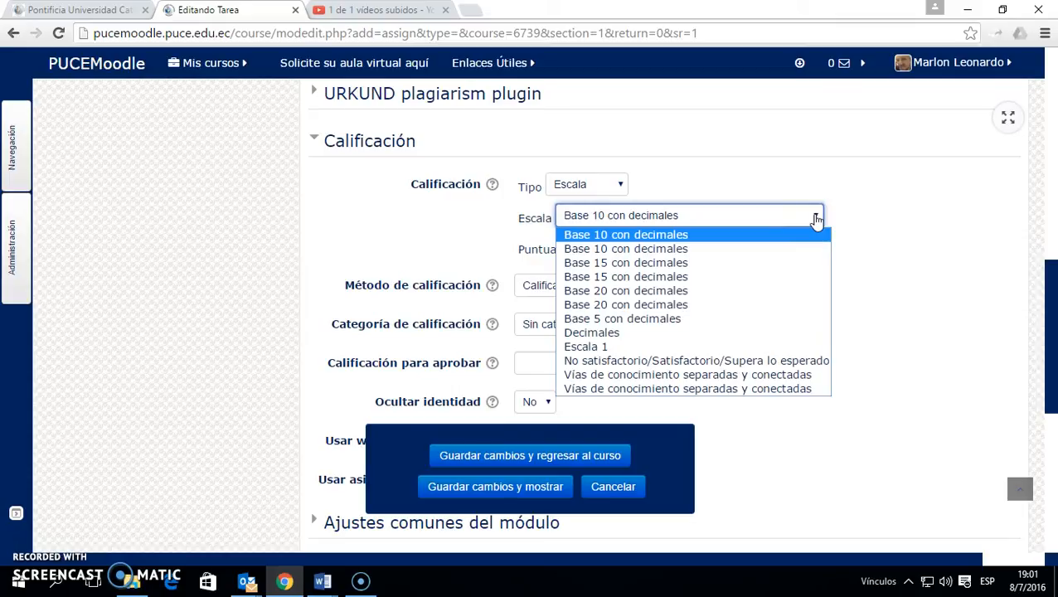
pyautogui.click(817, 217)
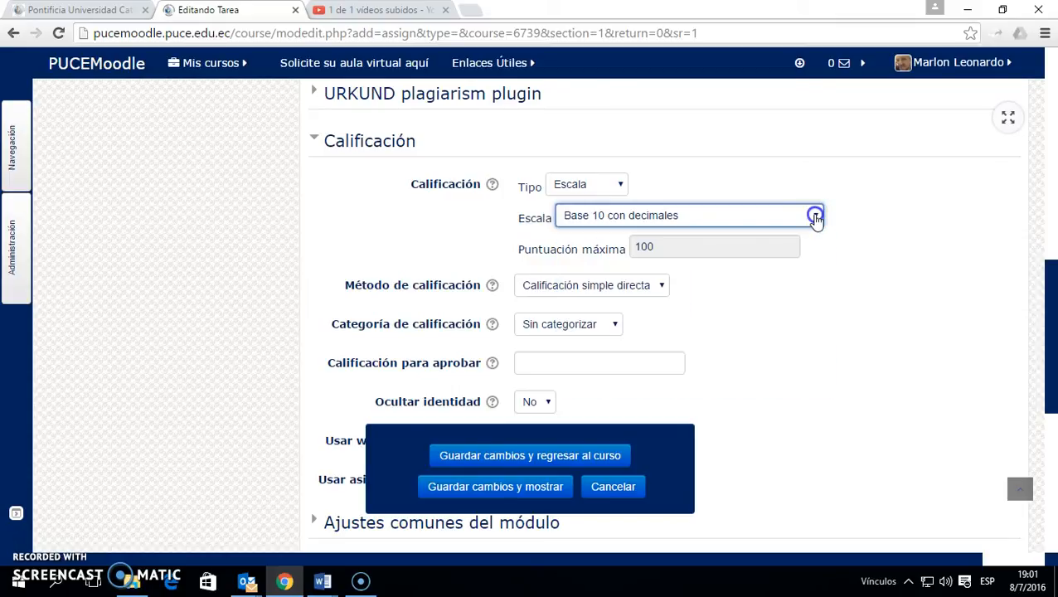
# Step: Set the grade type to Puntuación and the Puntuación máxima to 10
pyautogui.click(614, 187)
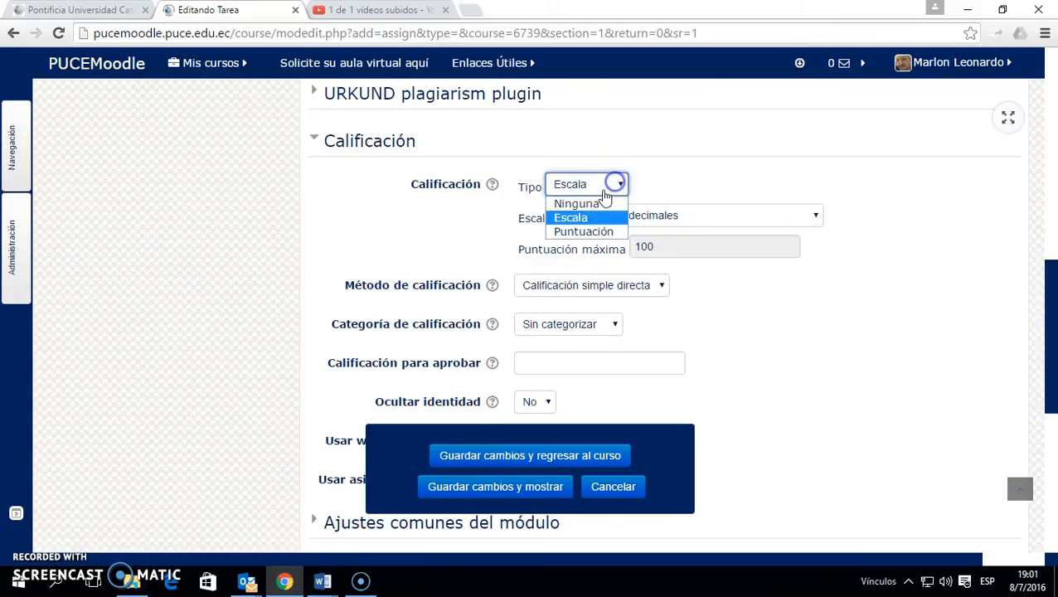
pyautogui.click(585, 230)
pyautogui.click(679, 248)
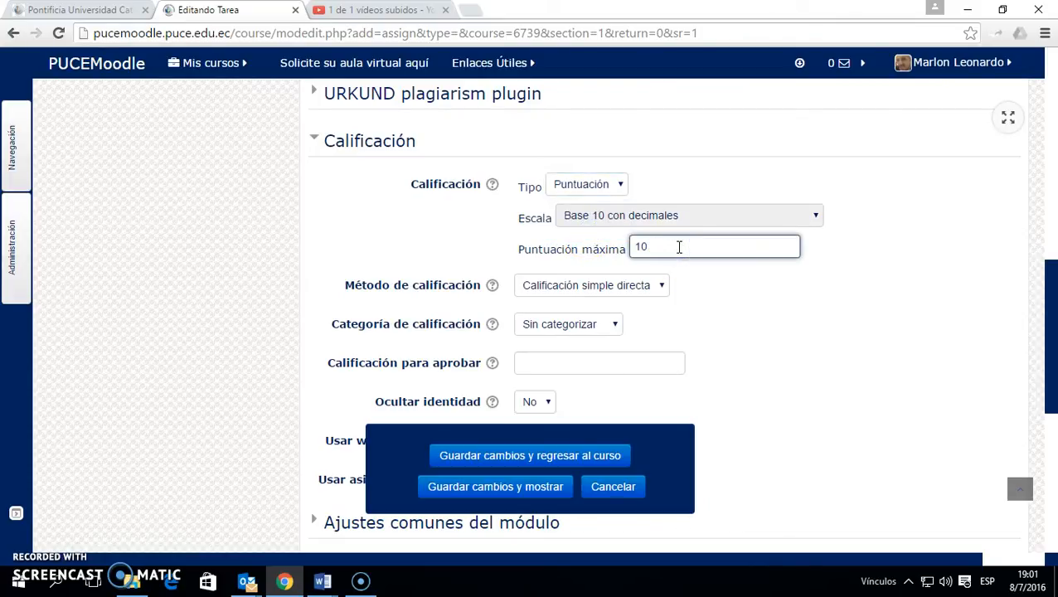
pyautogui.click(661, 246)
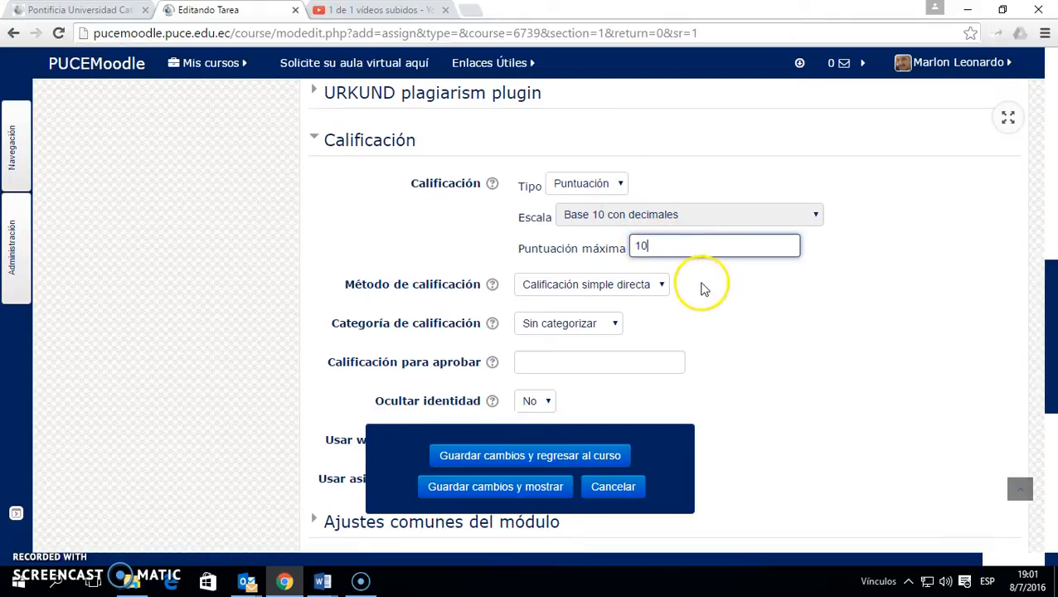
# Step: Assign the assignment to the Unidad 1 grade category under Categoría de calificación
pyautogui.scroll(-1, 702, 288)
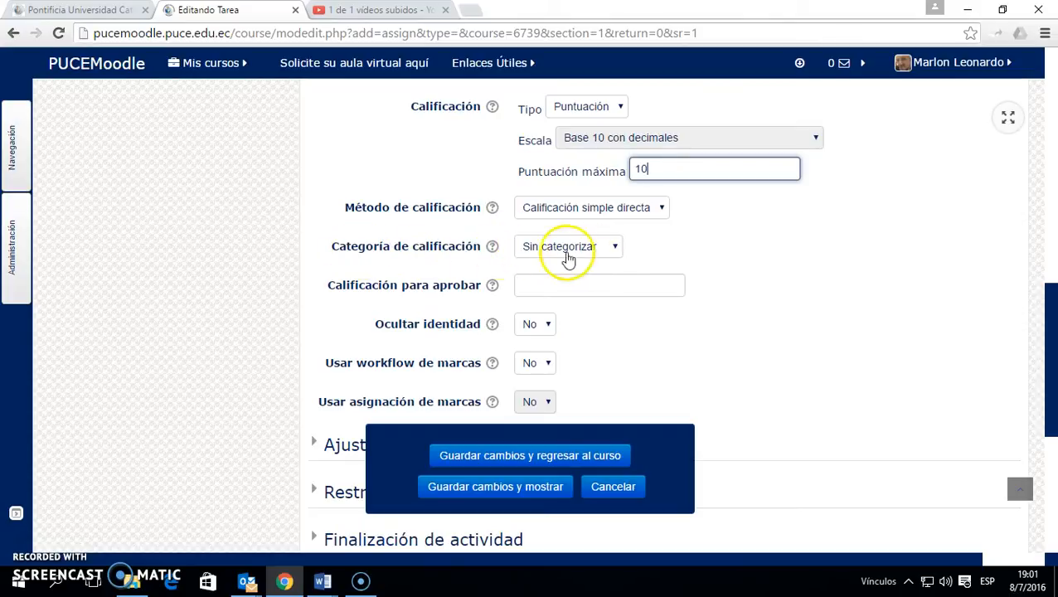
pyautogui.click(618, 247)
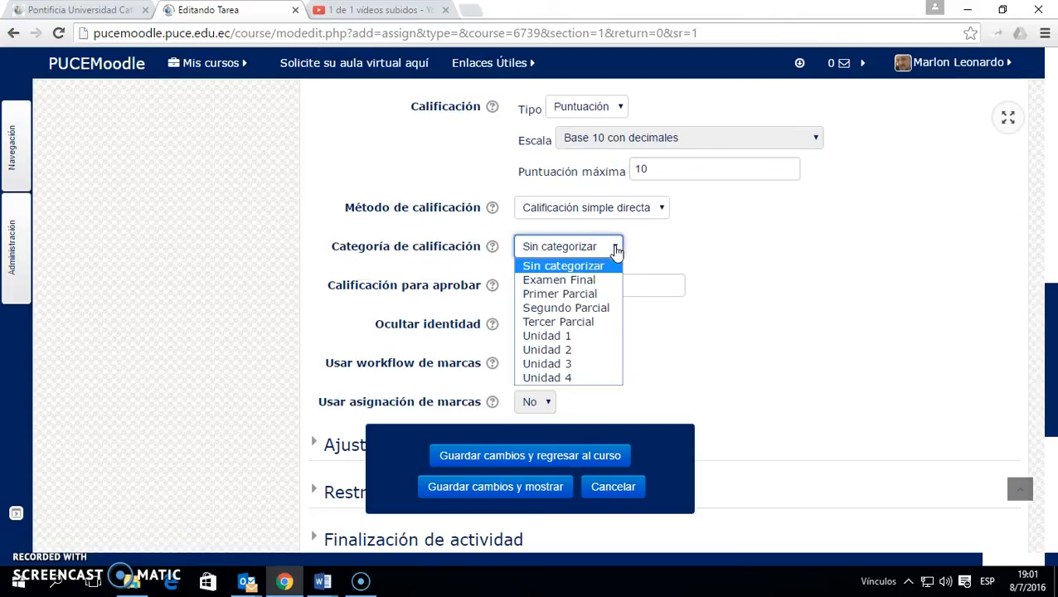
pyautogui.click(563, 336)
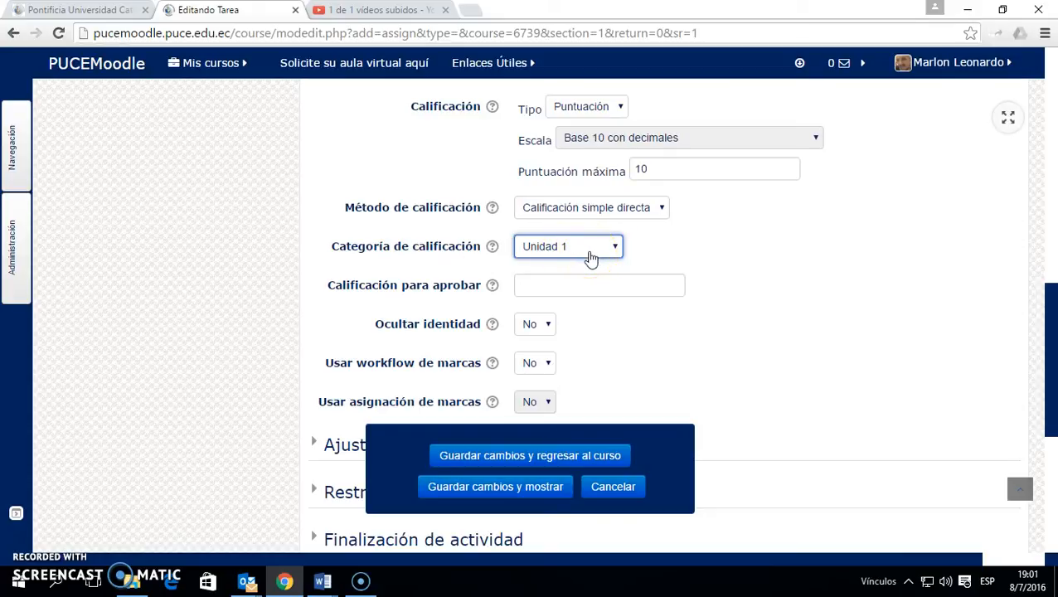
pyautogui.click(744, 259)
# Step: Review the grade type, maximum score, grading method, category and passing grade settings under Calificación
pyautogui.scroll(1, 681, 248)
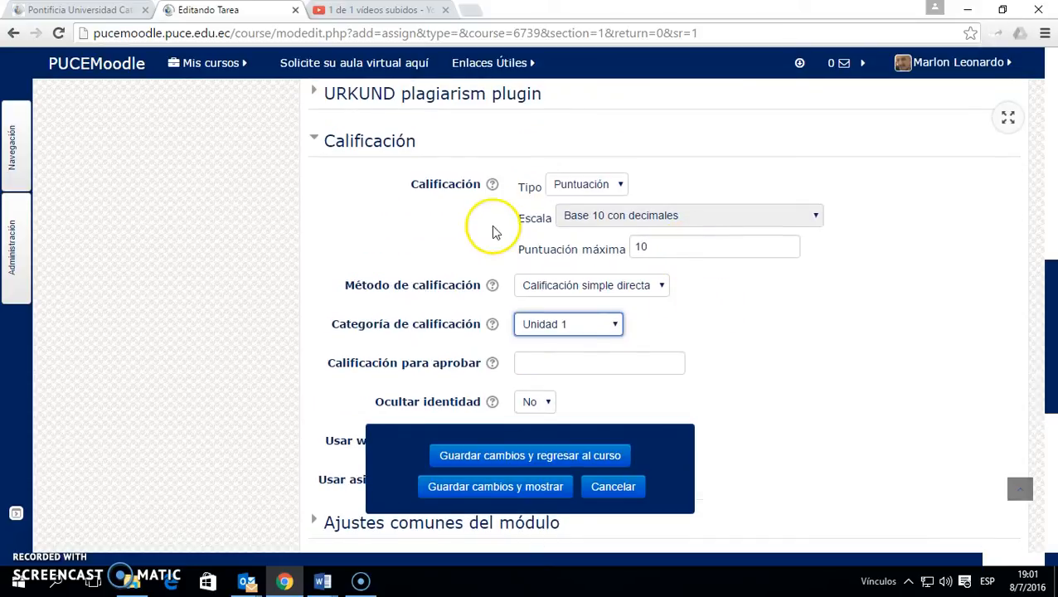
pyautogui.scroll(-1, 678, 312)
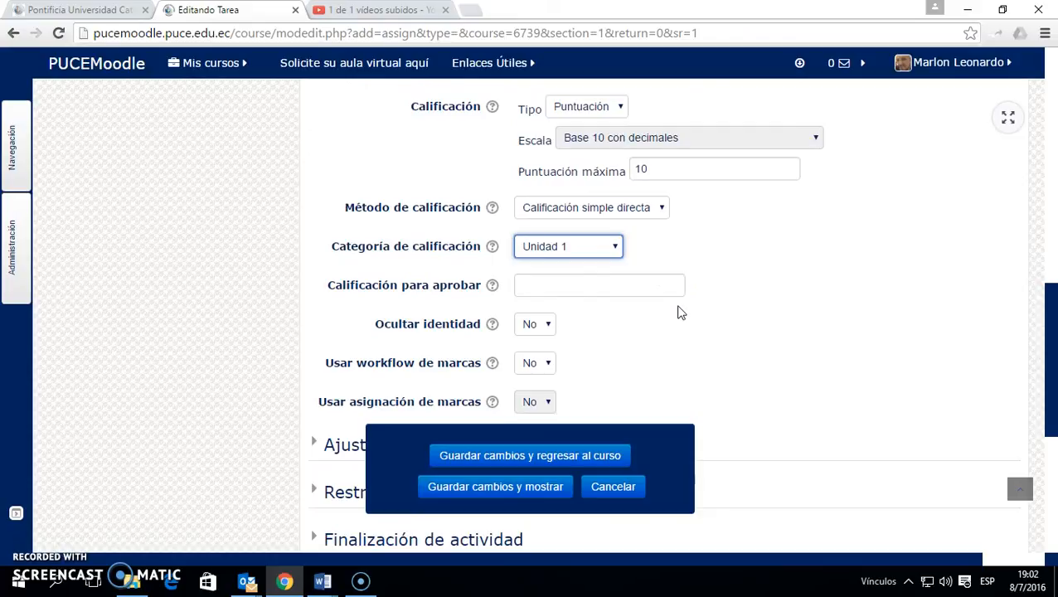
pyautogui.scroll(1, 679, 312)
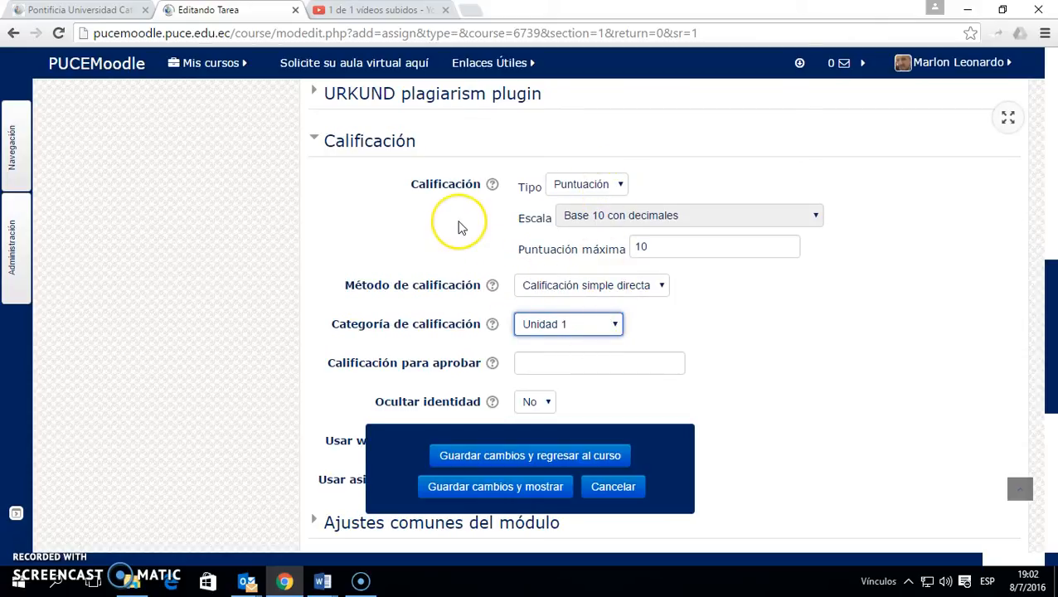
pyautogui.scroll(-1, 461, 226)
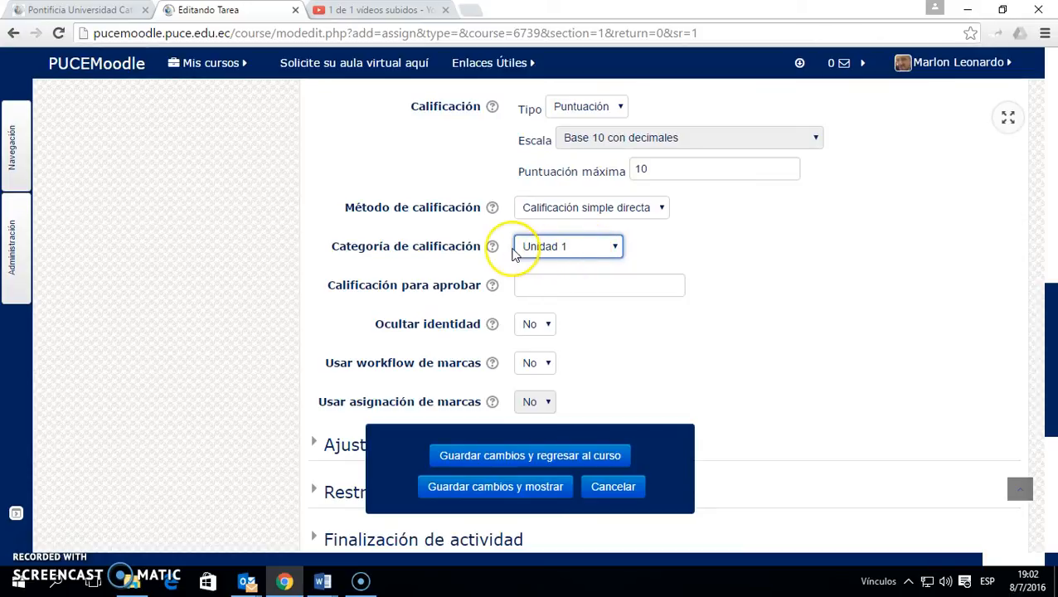
pyautogui.scroll(-1, 513, 255)
pyautogui.scroll(3, 473, 213)
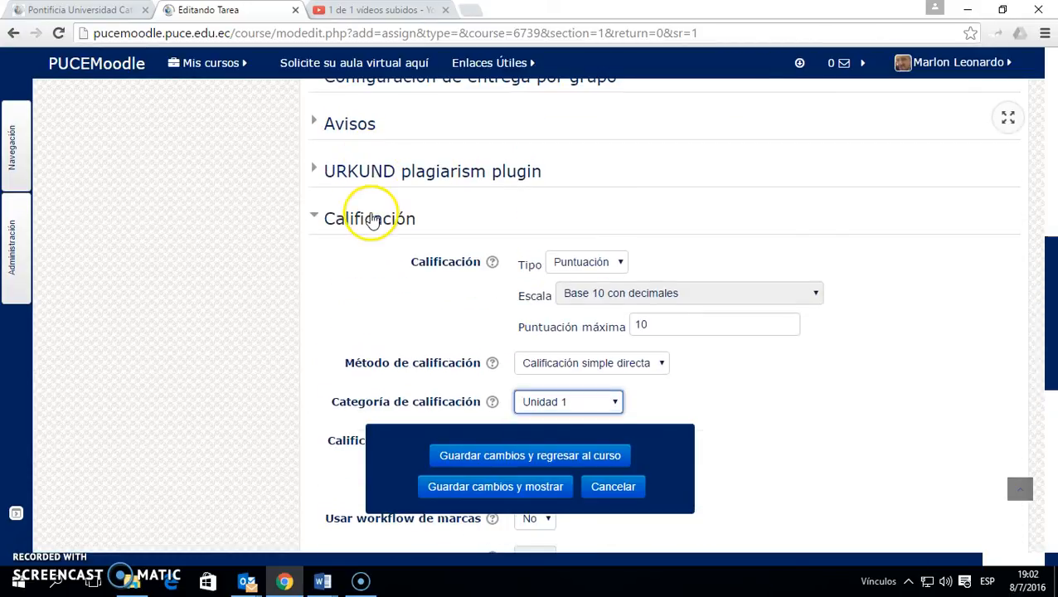
# Step: Check the remaining grading options, including Calificación para aprobar and Ocultar identidad, and collapse the Calificación section
pyautogui.scroll(-3, 503, 219)
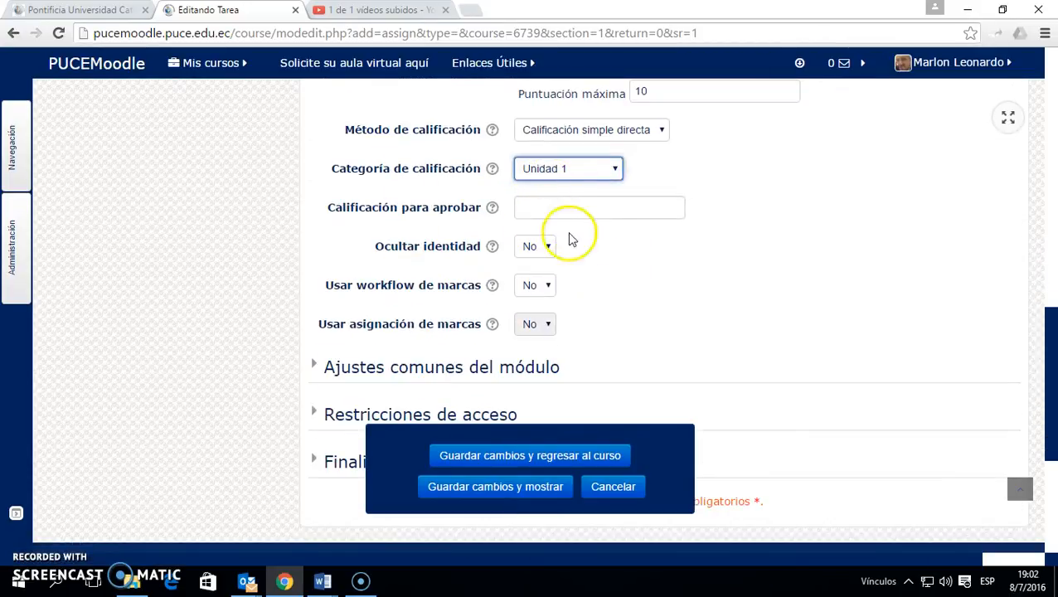
pyautogui.scroll(3, 462, 262)
pyautogui.scroll(1, 415, 282)
pyautogui.click(377, 297)
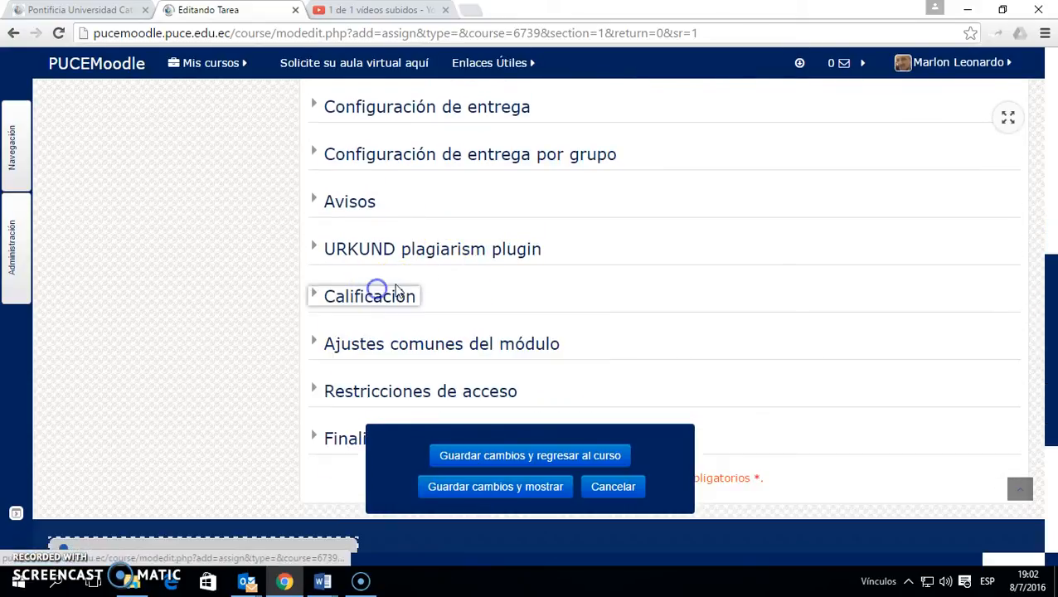
# Step: In Finalización de actividad, set Rastreo de finalización to "Mostrar la actividad como completada cuando se cumplan las condiciones"
pyautogui.scroll(-2, 506, 282)
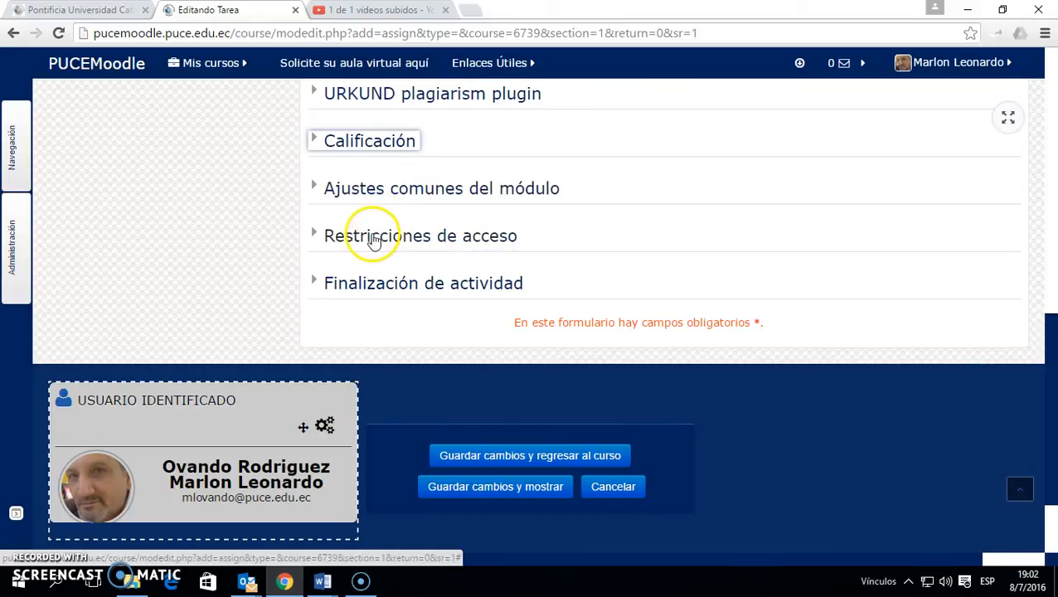
pyautogui.click(380, 286)
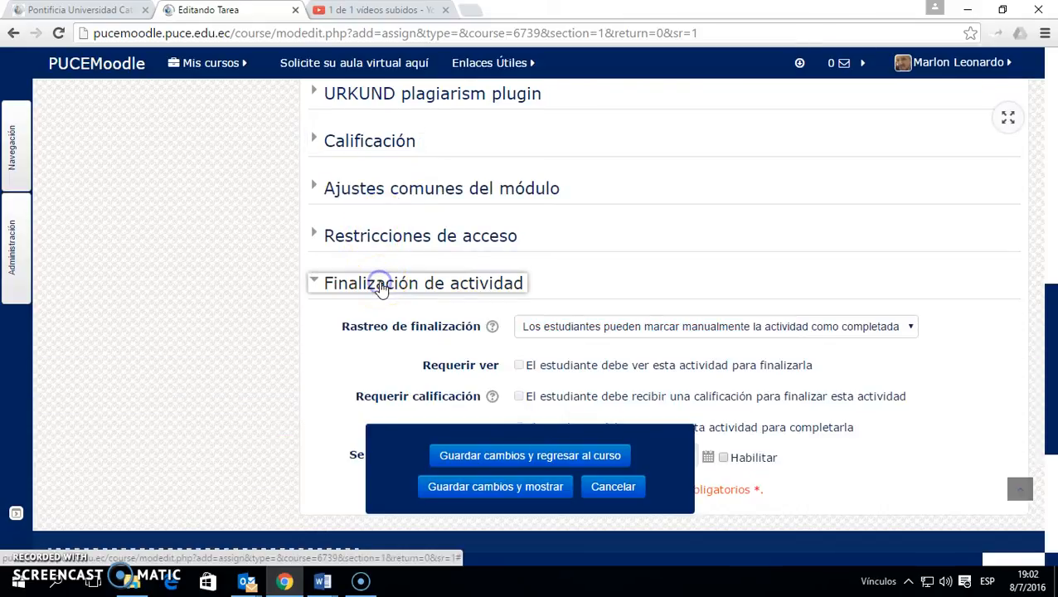
pyautogui.scroll(-2, 383, 284)
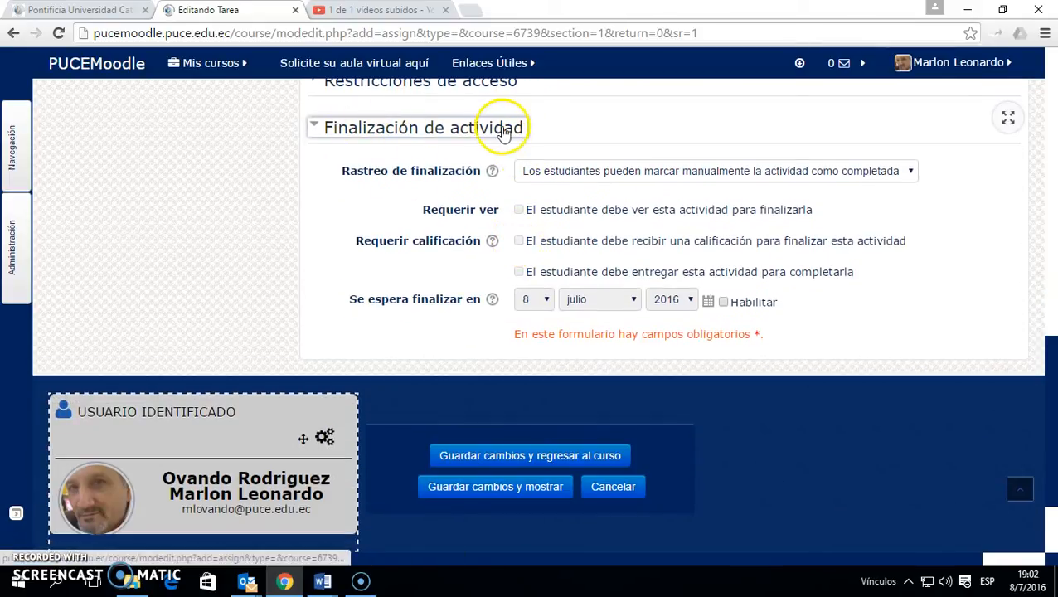
pyautogui.click(909, 173)
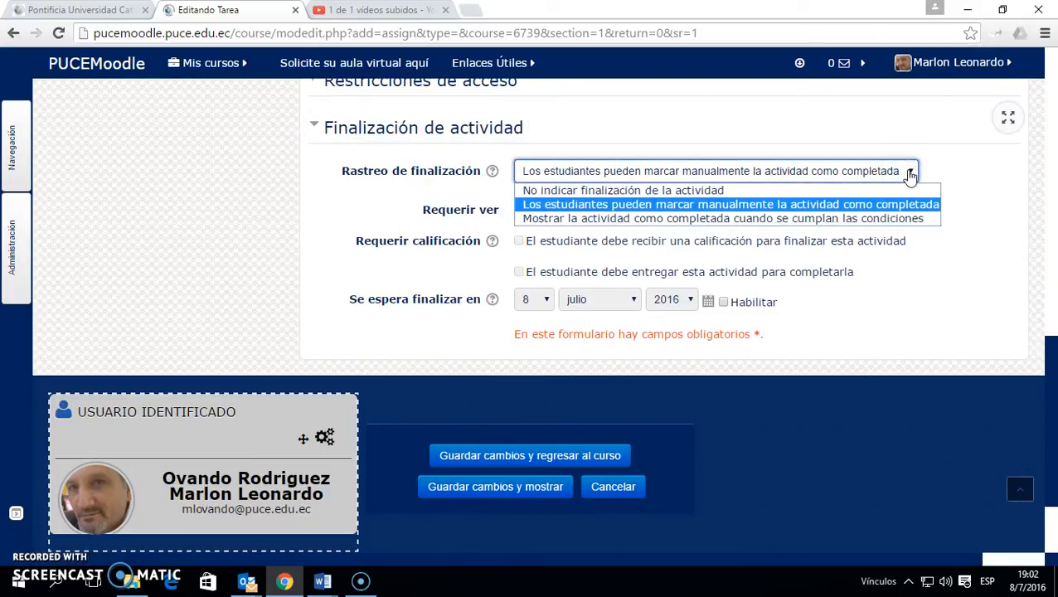
pyautogui.click(549, 219)
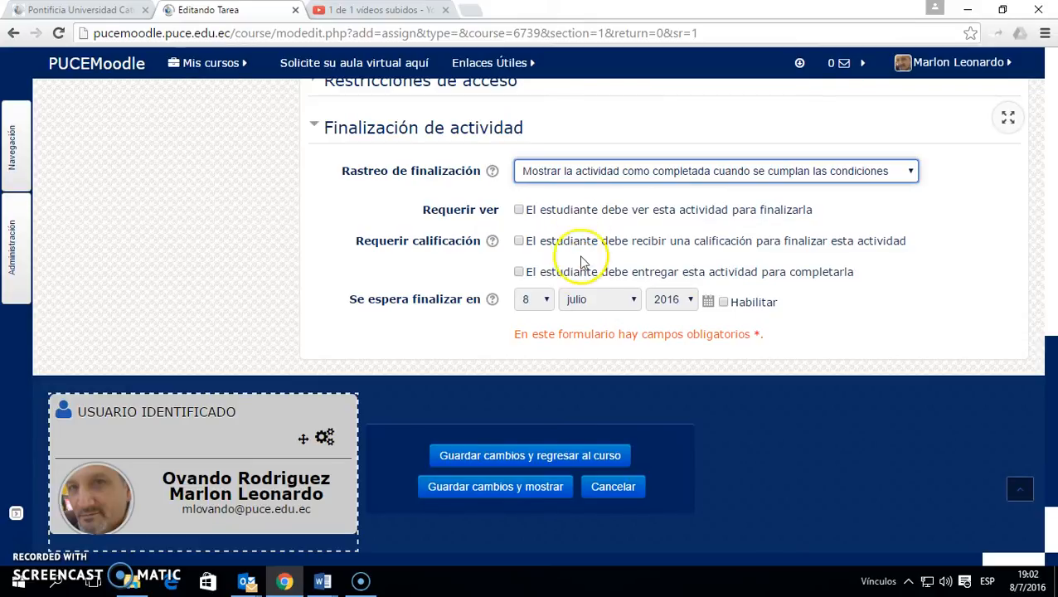
# Step: Enable the completion condition "El estudiante debe entregar esta actividad para completarla" and collapse Finalización de actividad
pyautogui.click(519, 272)
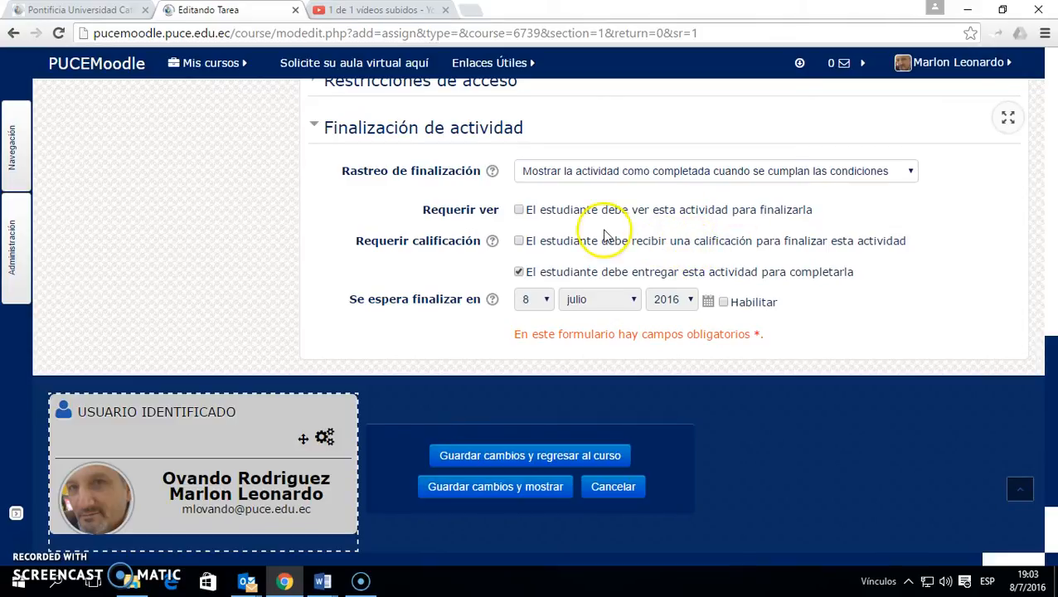
pyautogui.click(519, 274)
pyautogui.click(465, 129)
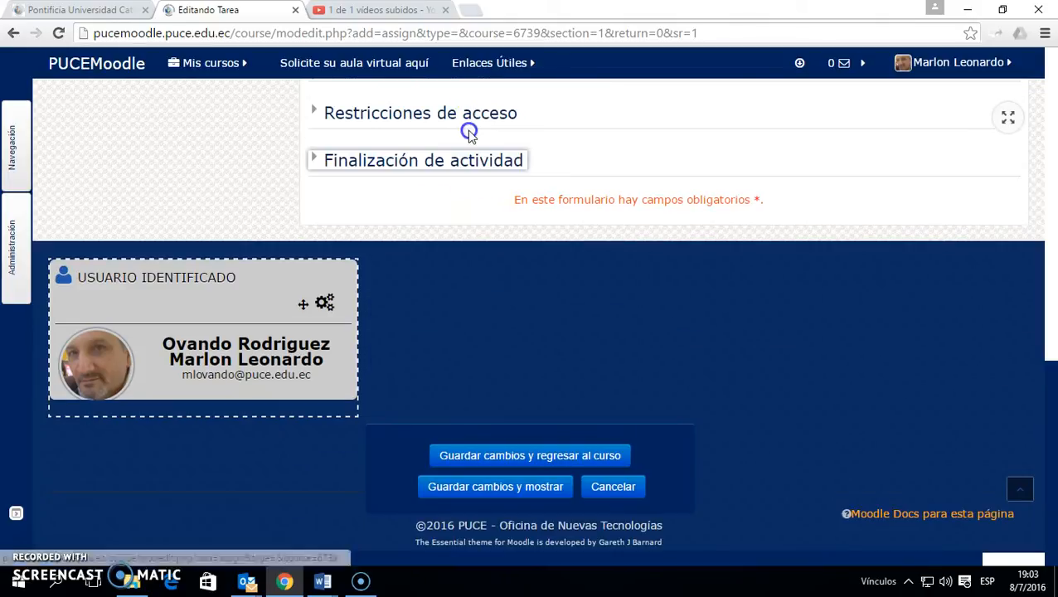
# Step: Add an access restriction of type Finalización de actividad under Restricciones de acceso
pyautogui.scroll(2, 570, 180)
pyautogui.click(474, 271)
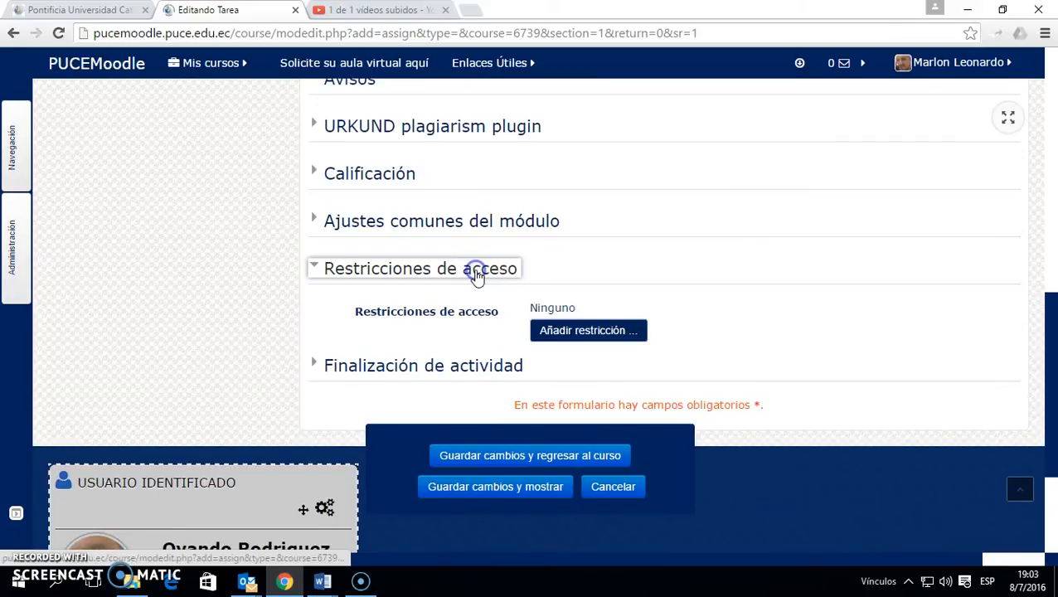
pyautogui.scroll(-2, 618, 270)
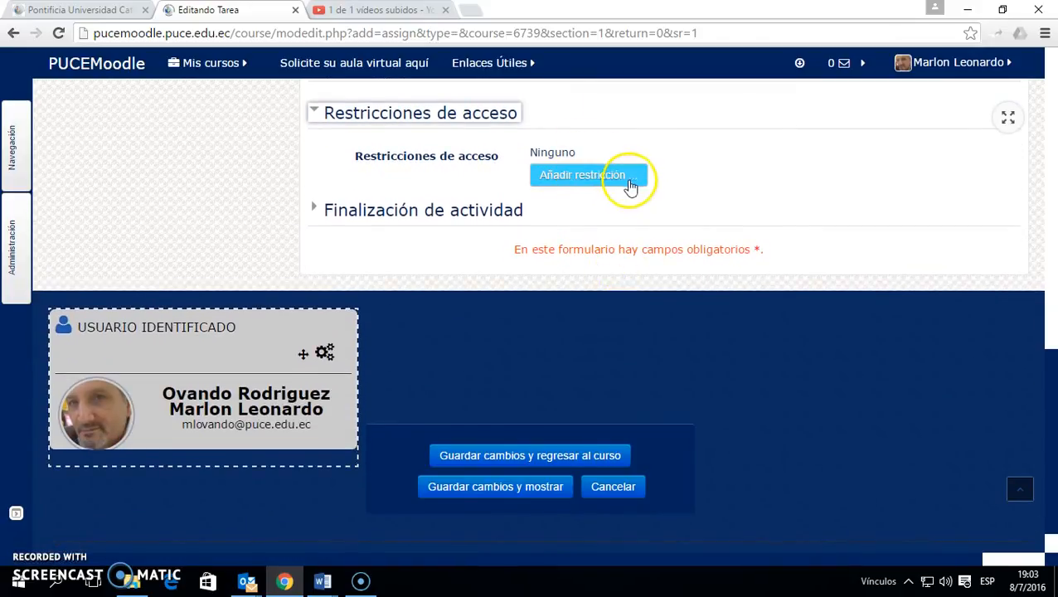
pyautogui.scroll(1, 717, 195)
pyautogui.scroll(1, 717, 195)
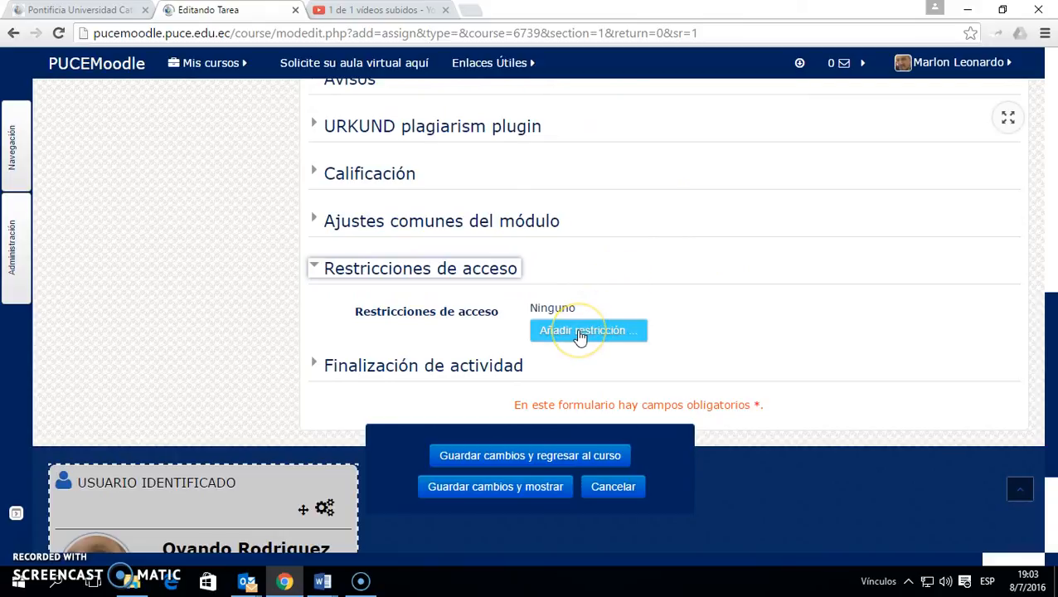
pyautogui.click(580, 332)
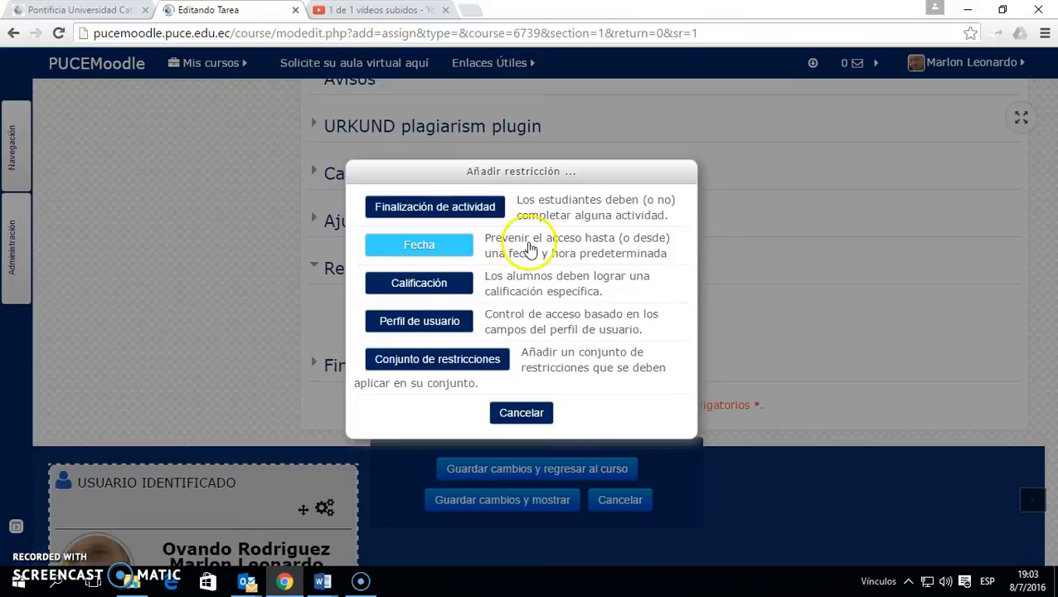
pyautogui.click(467, 209)
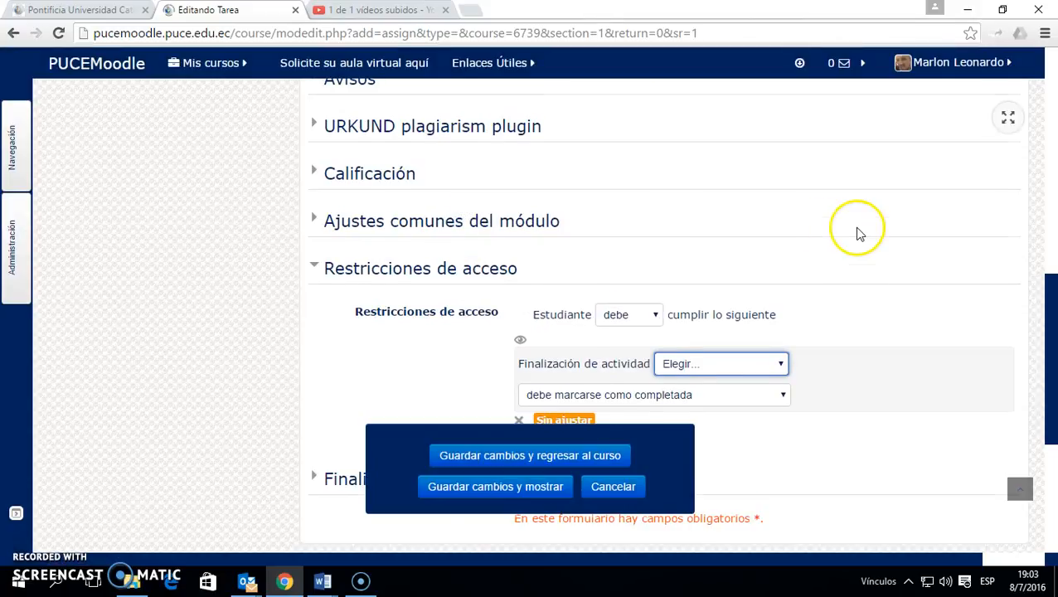
# Step: Make access depend on completing Foro de ejemplo, save the assignment, and return to the course to check Tarea Ejemplo among the activities
pyautogui.scroll(-2, 747, 215)
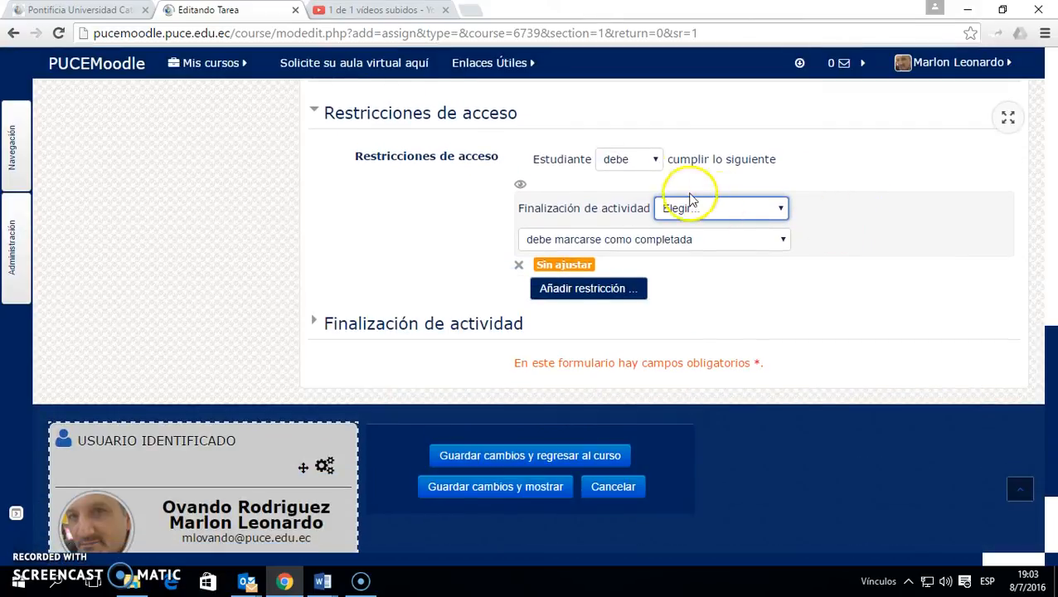
pyautogui.click(754, 210)
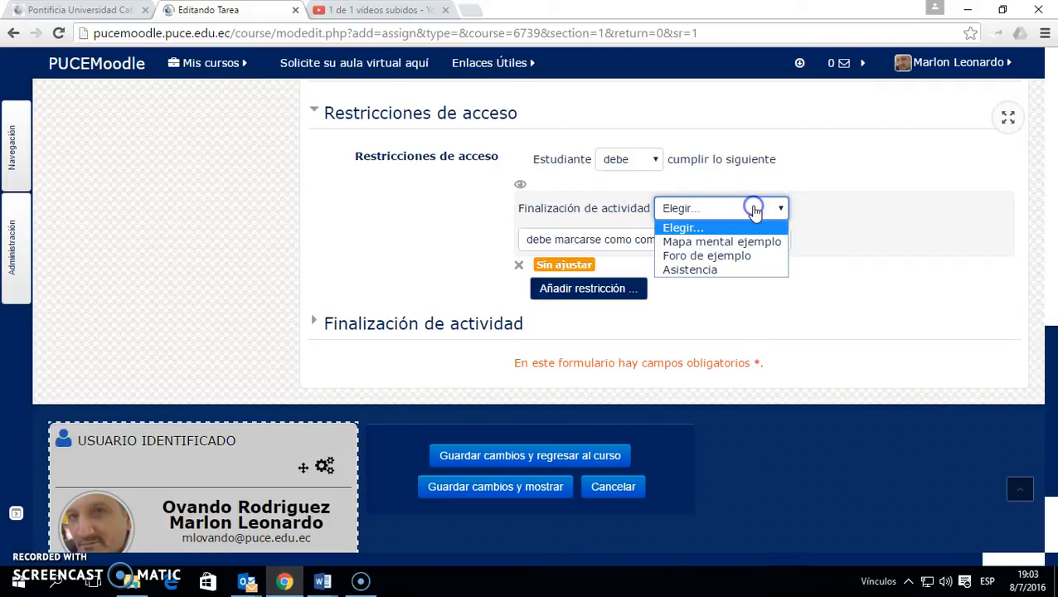
pyautogui.click(736, 258)
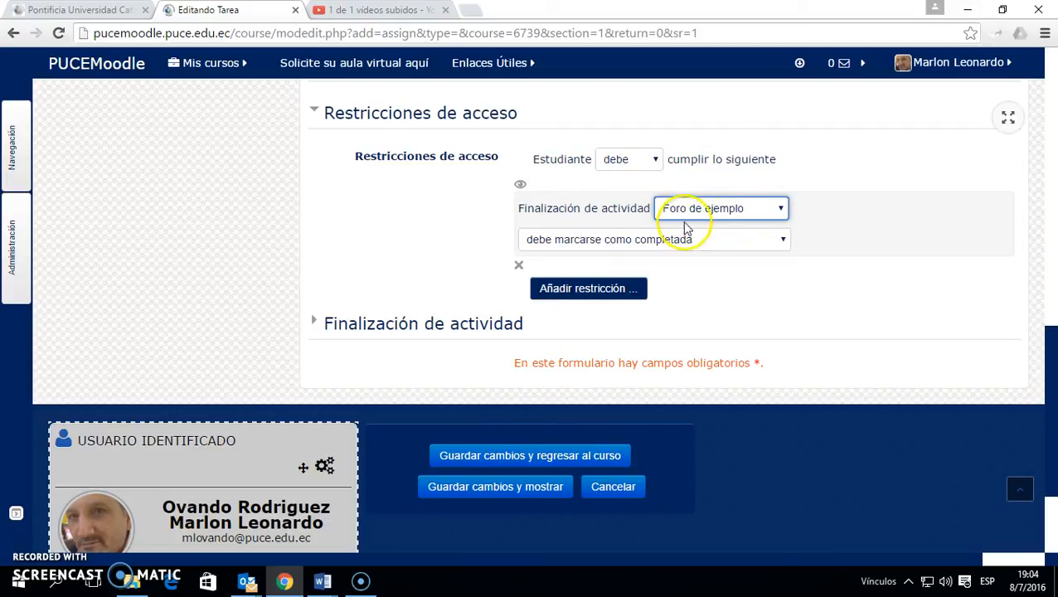
pyautogui.click(537, 457)
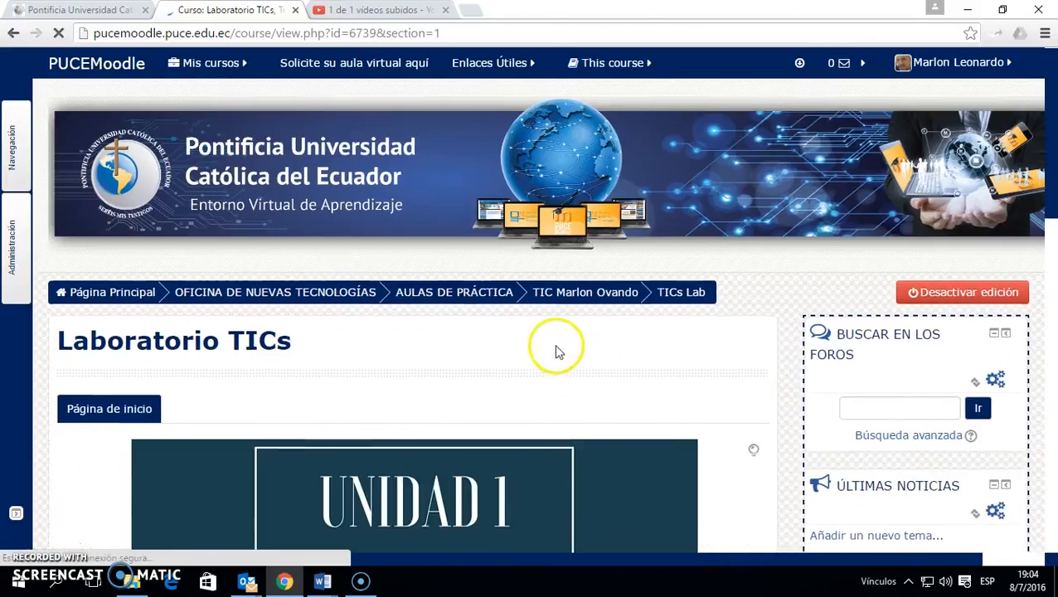
pyautogui.scroll(-12, 557, 352)
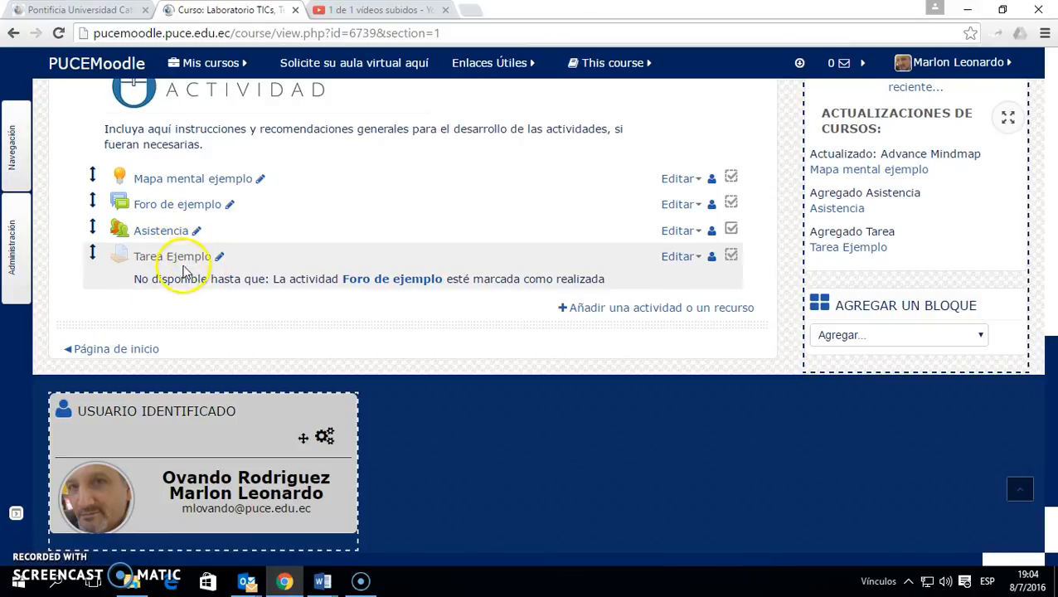
# Step: Open the course's Calificaciones and look over the grade categories in the Calificador report
pyautogui.moveTo(16, 240)
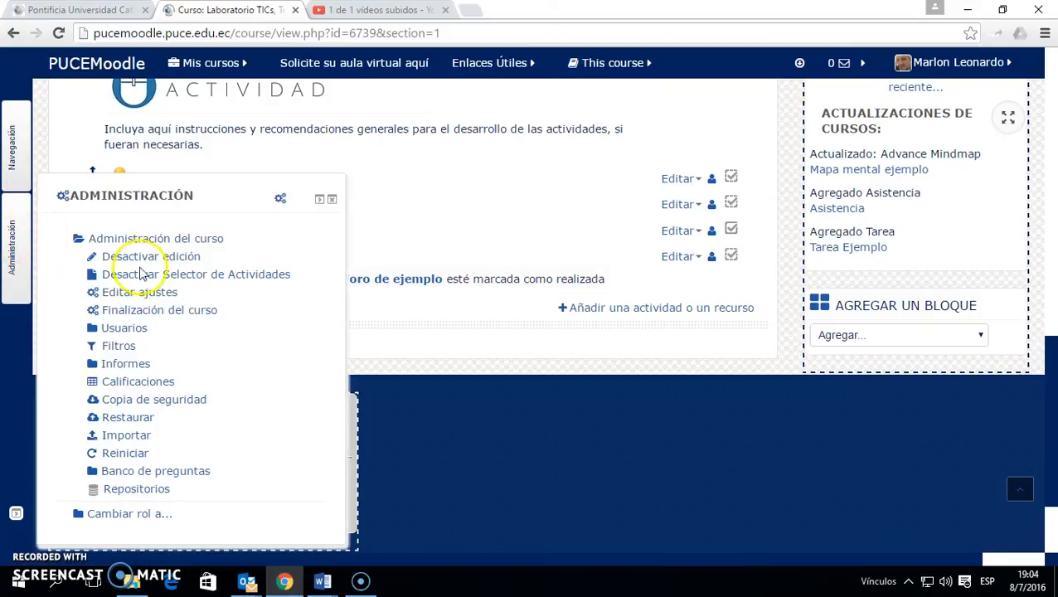
pyautogui.click(128, 384)
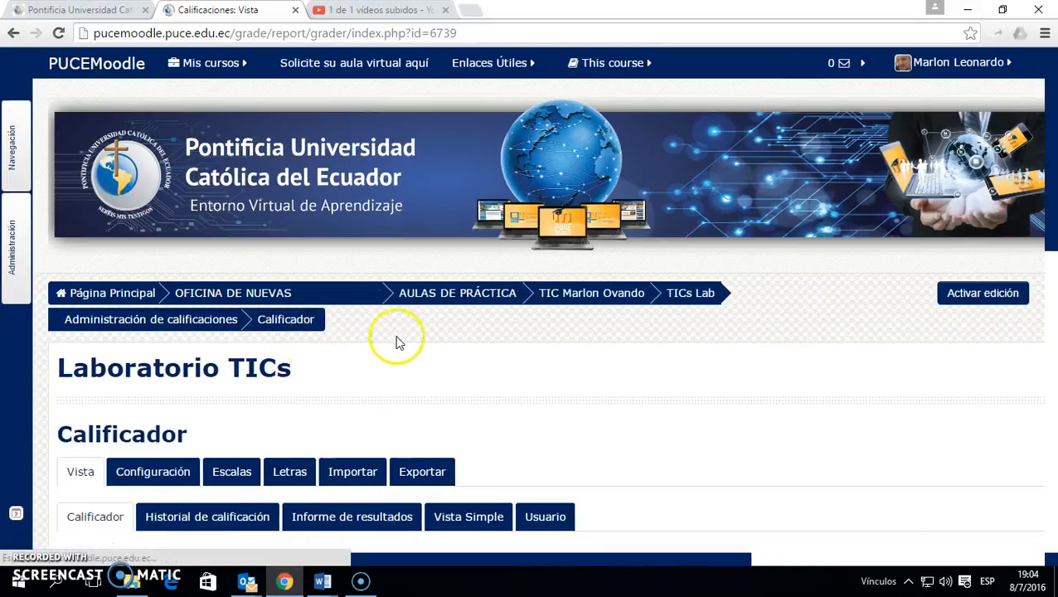
pyautogui.scroll(-4, 397, 338)
pyautogui.scroll(-2, 396, 345)
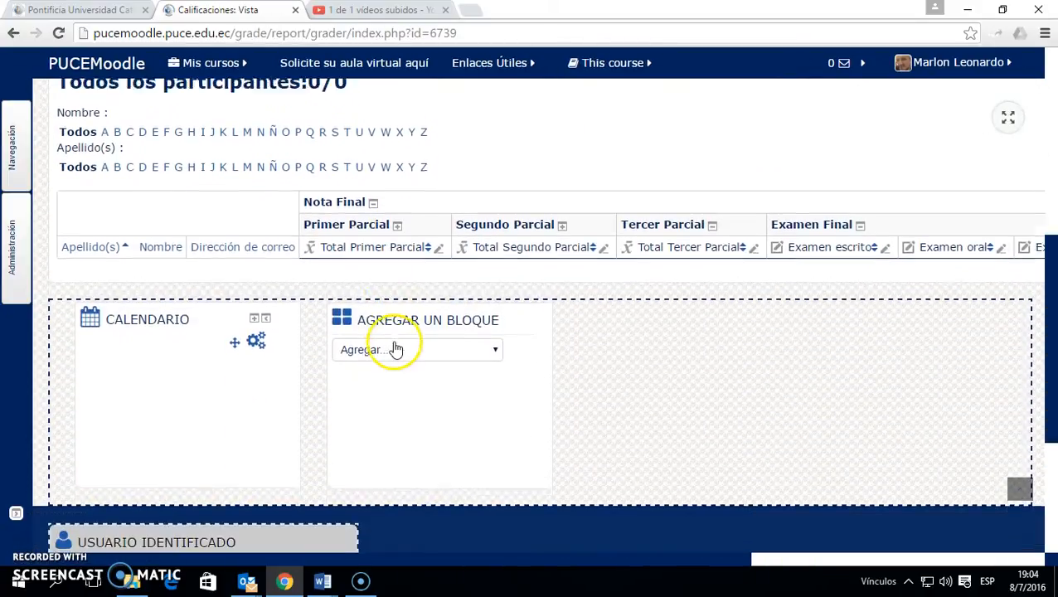
# Step: Open the gradebook's Configuración and check the placement of Tarea Ejemplo in the Categorías e ítems tree
pyautogui.scroll(3, 389, 344)
pyautogui.click(170, 214)
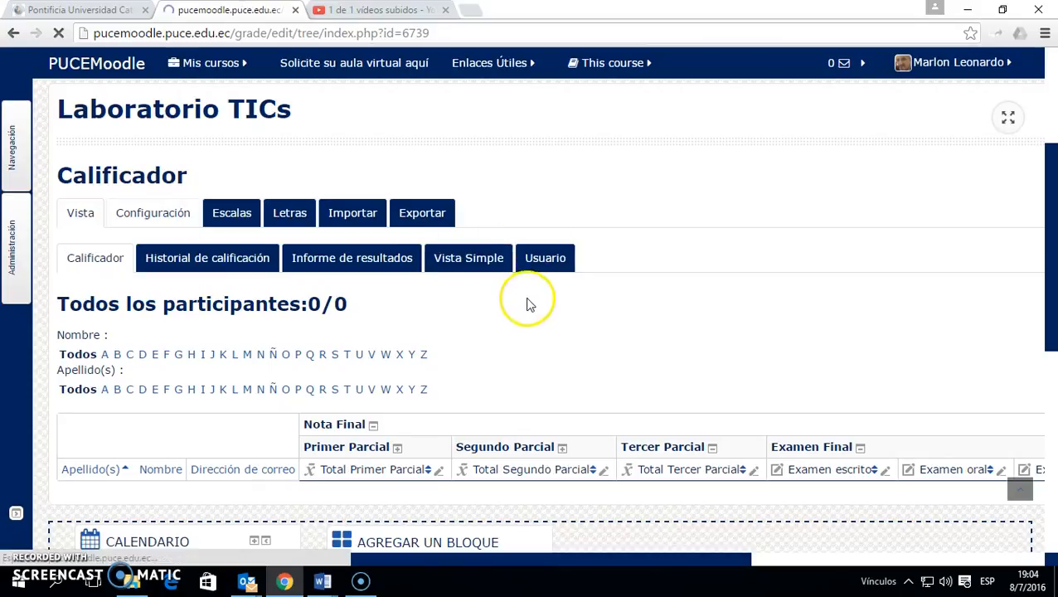
pyautogui.scroll(-6, 580, 324)
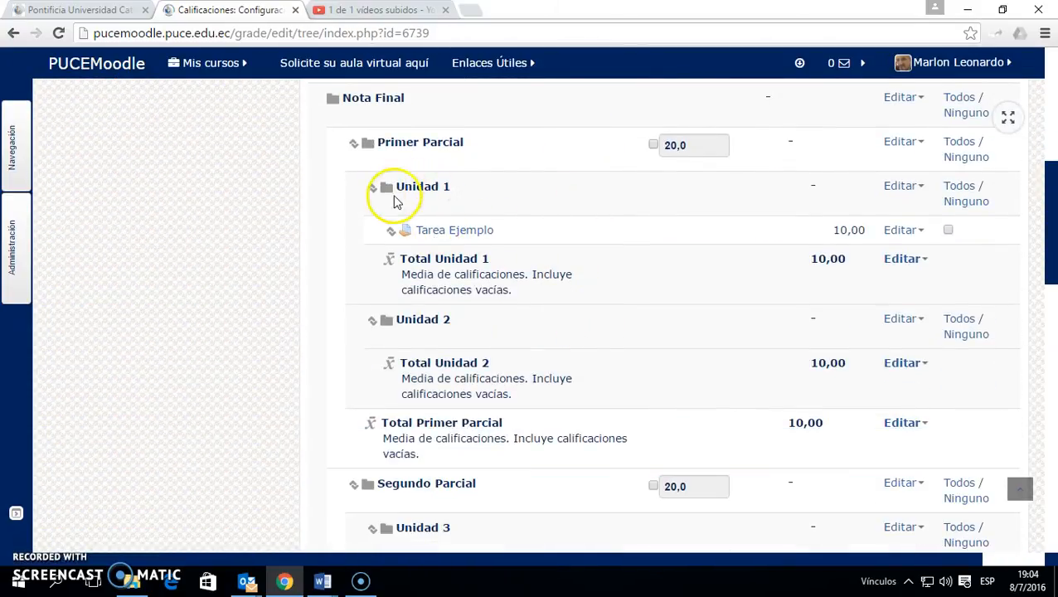
pyautogui.scroll(5, 423, 249)
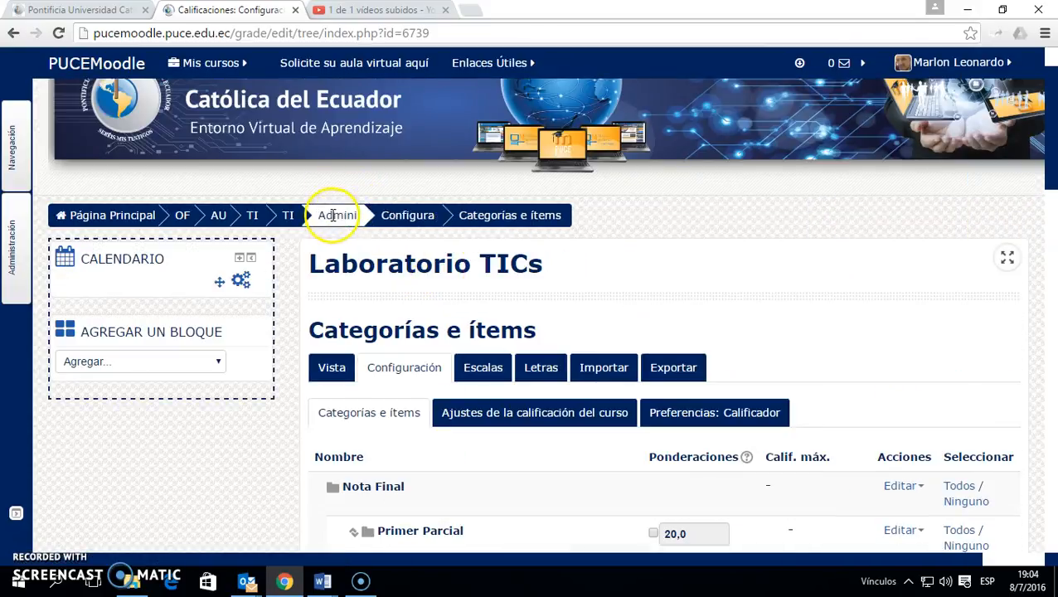
# Step: Return to the Laboratorio TICs course page and its Unidad 1 content
pyautogui.click(307, 216)
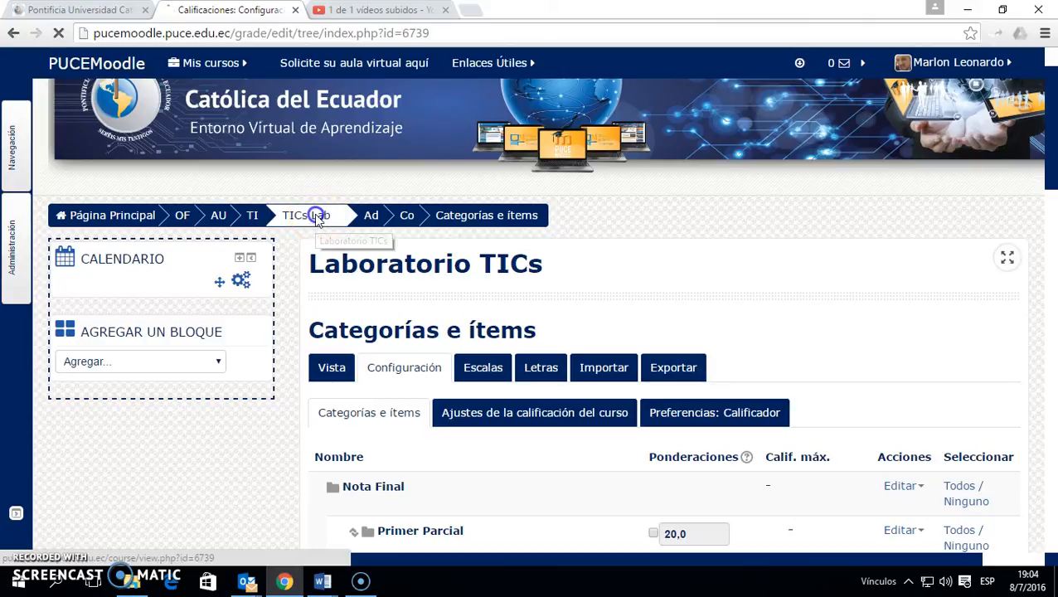
pyautogui.scroll(-4, 390, 318)
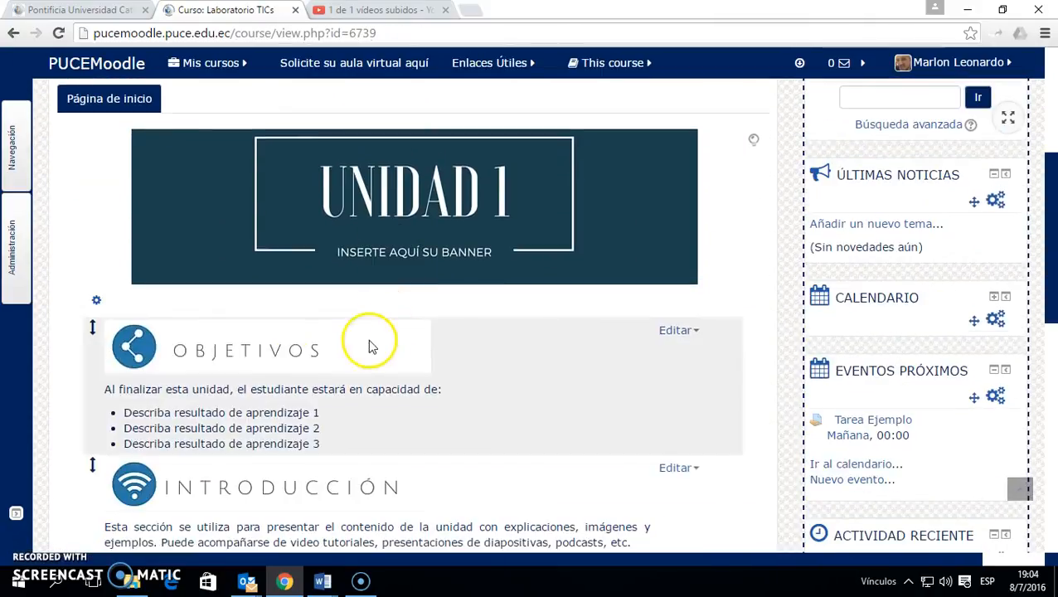